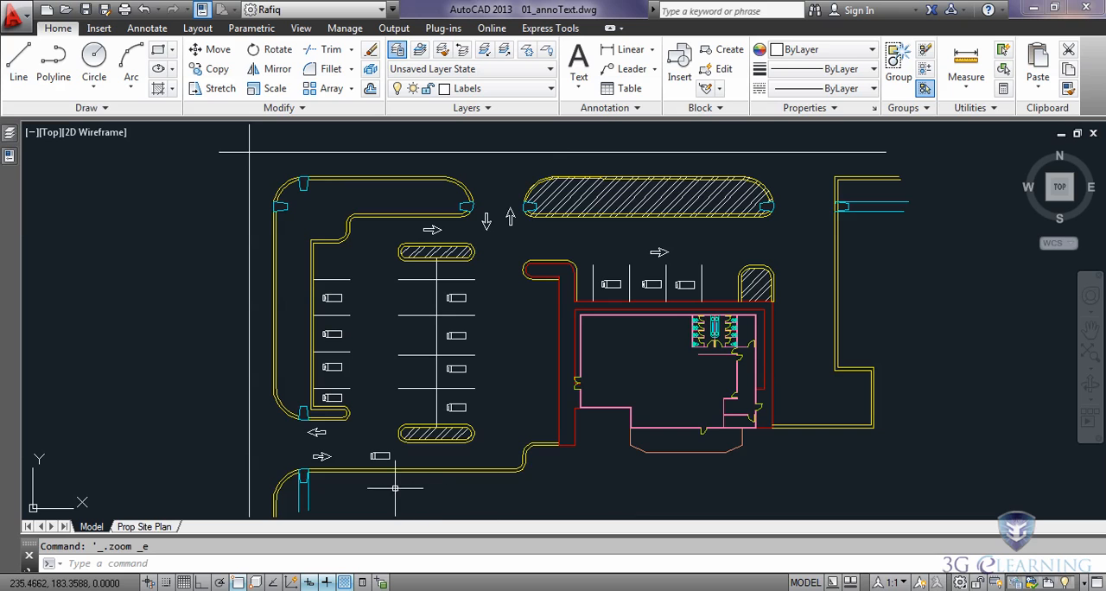
Step: Open the Prop Site Plan layout and examine the title block's scale entry and the plotted site plan
mouse_move(129, 530)
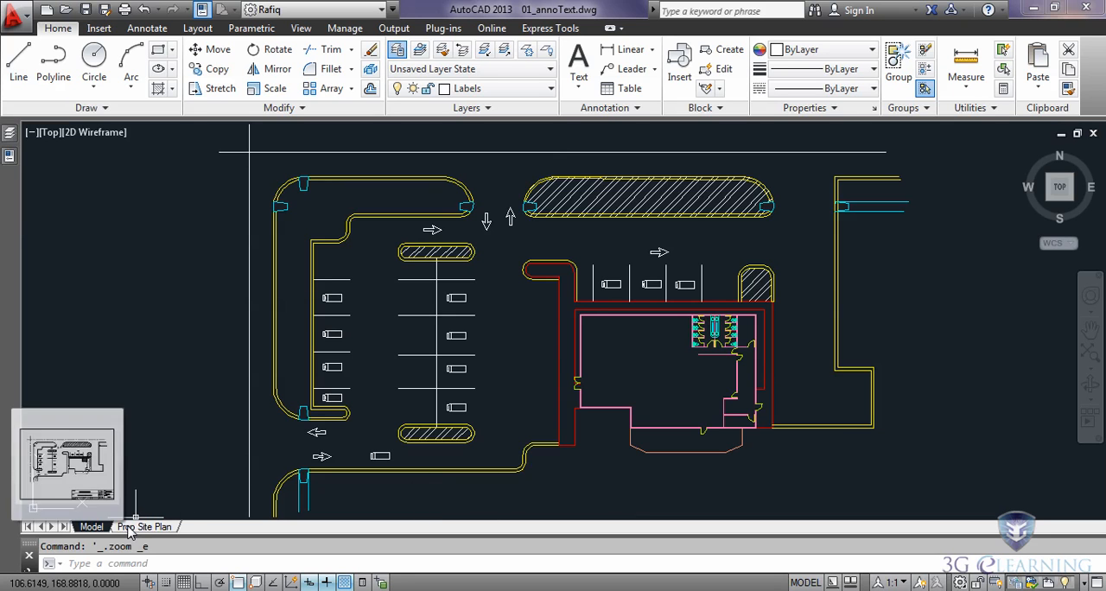
left_click(153, 530)
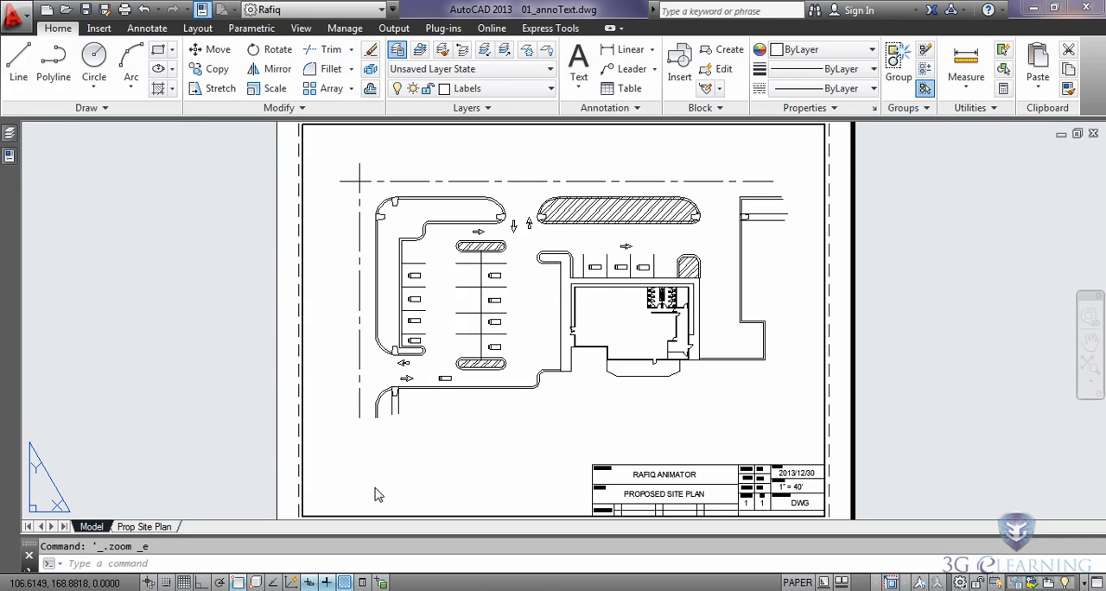
left_click(376, 494)
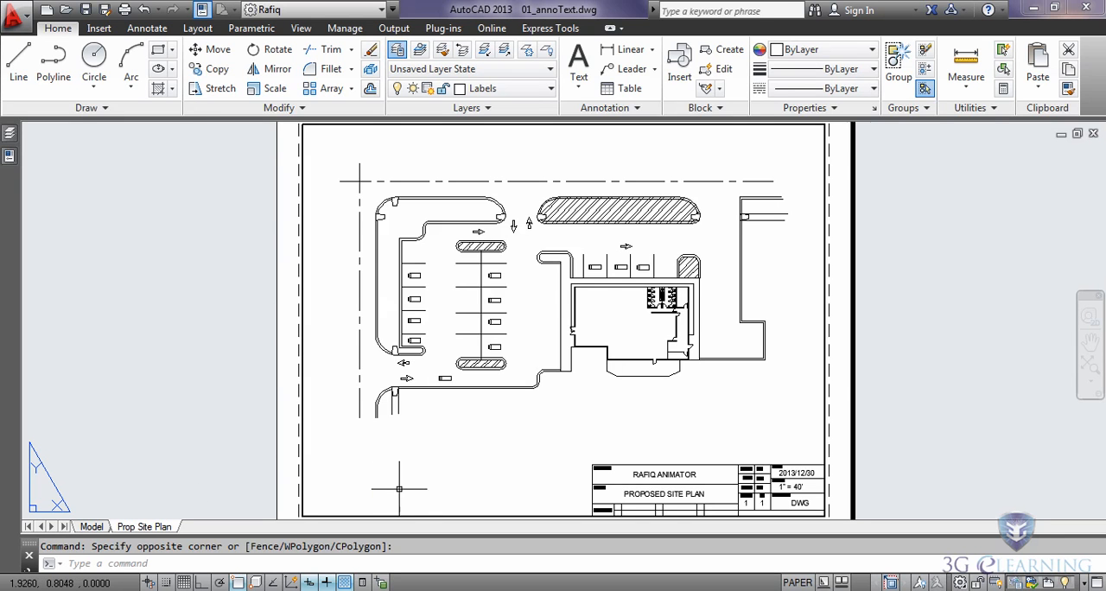
scroll(696, 451, "up", 8)
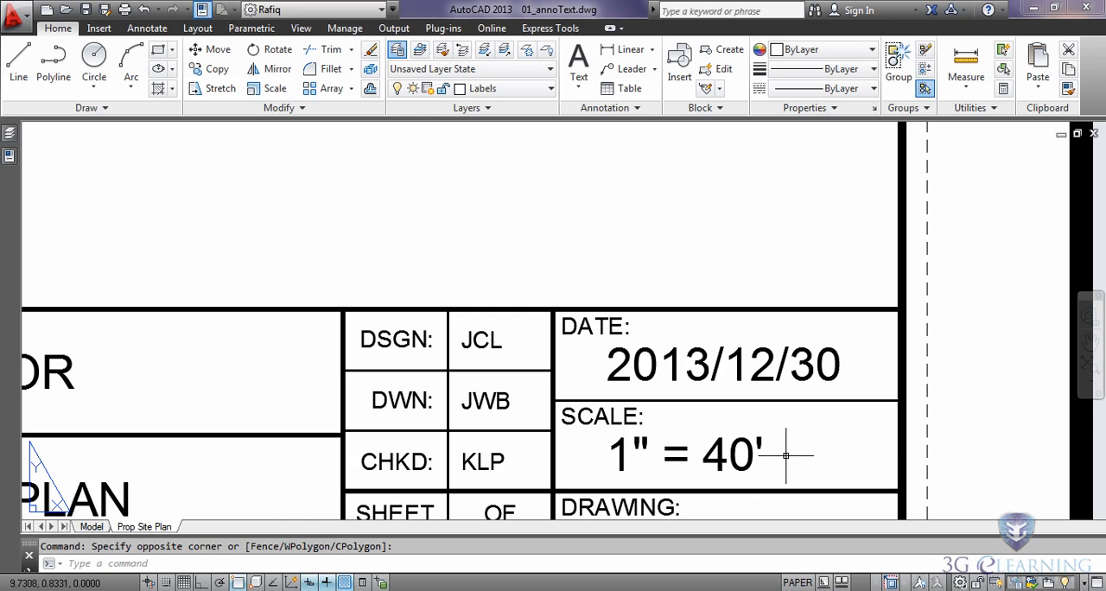
scroll(467, 222, "down", 4)
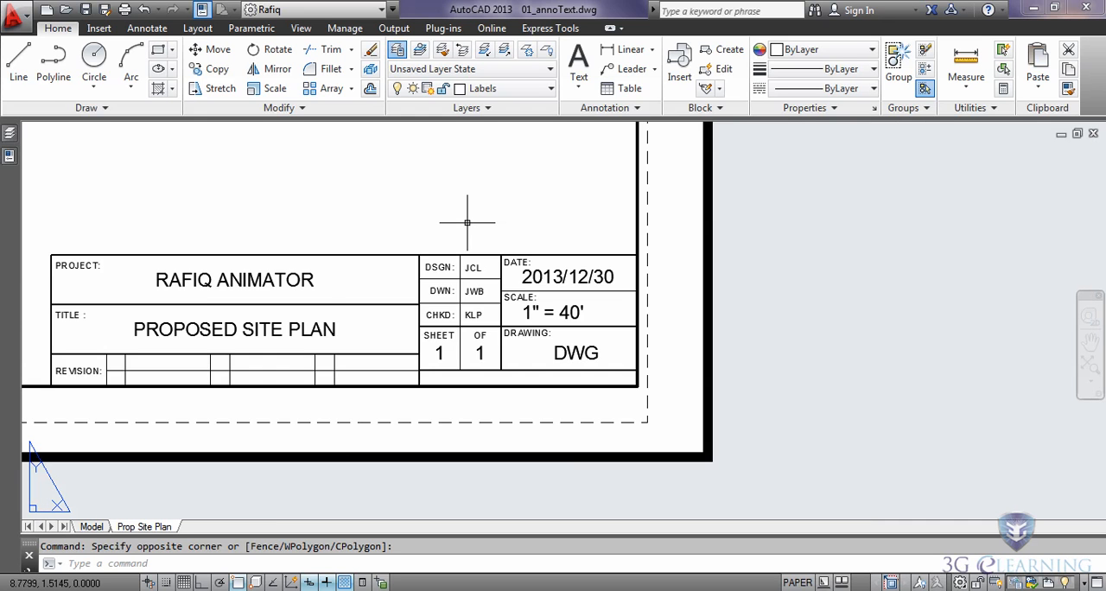
scroll(467, 222, "down", 3)
middle_click_drag(382, 210, 815, 444)
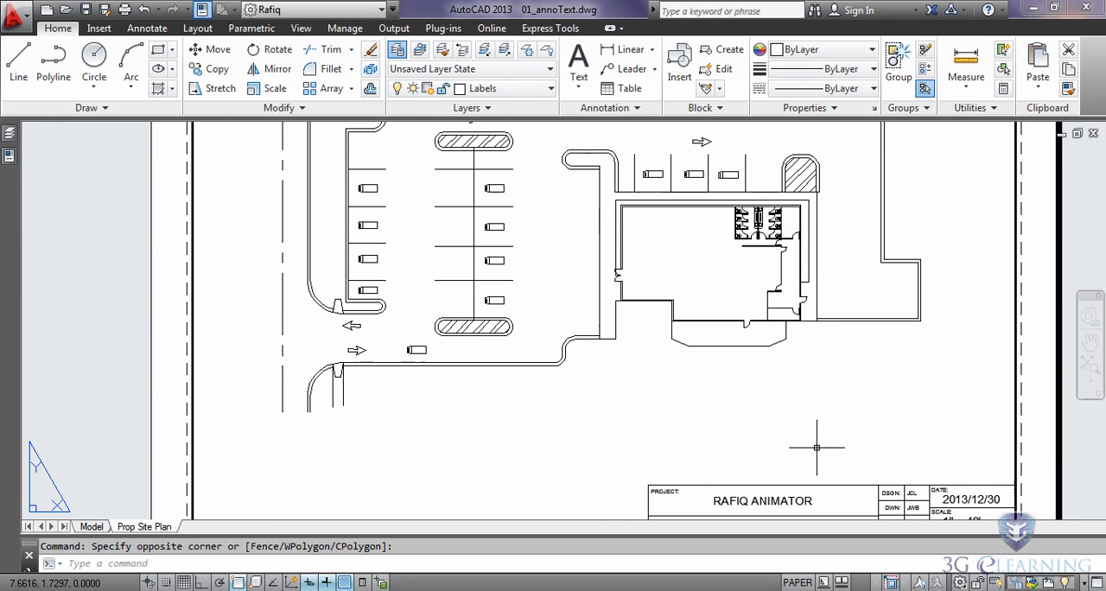
middle_click_drag(628, 346, 602, 486)
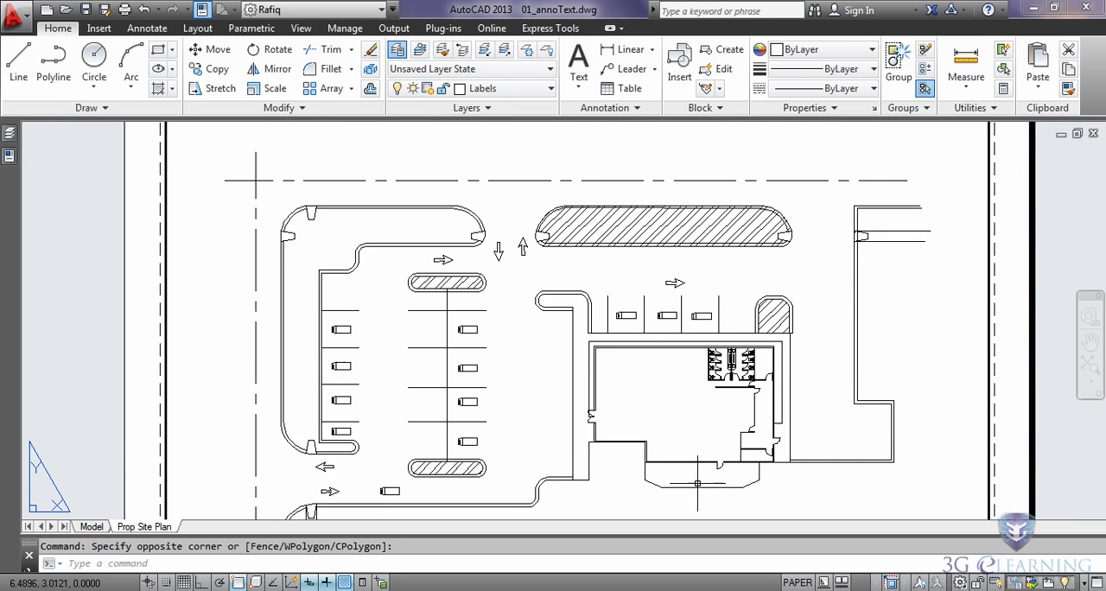
middle_click(925, 334)
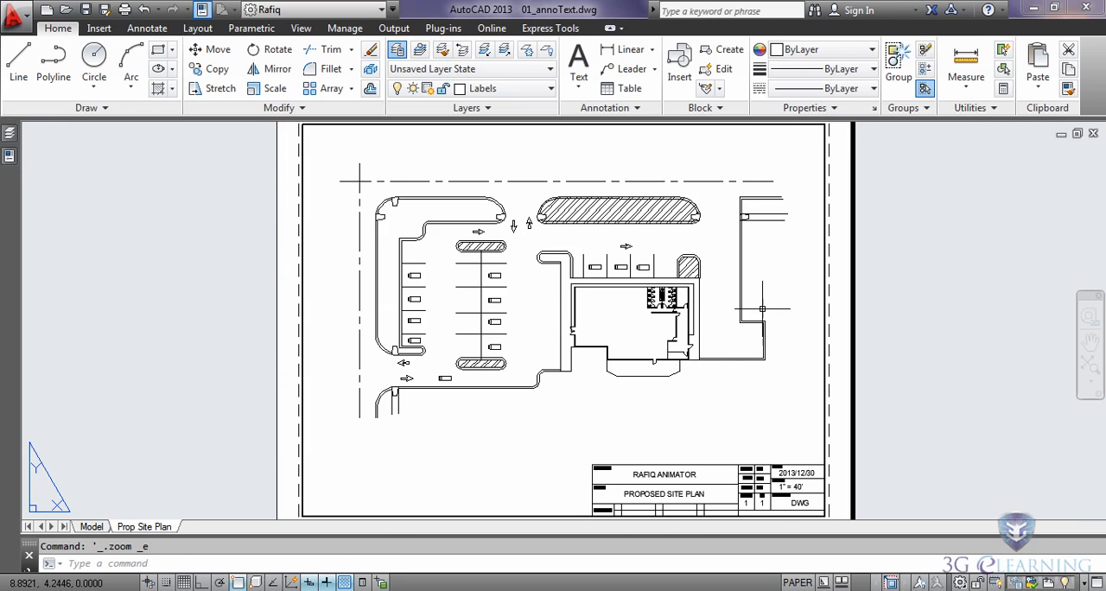
Step: Activate the layout viewport, check its scale, and inspect the property lines' dash pattern up close
double_click(738, 388)
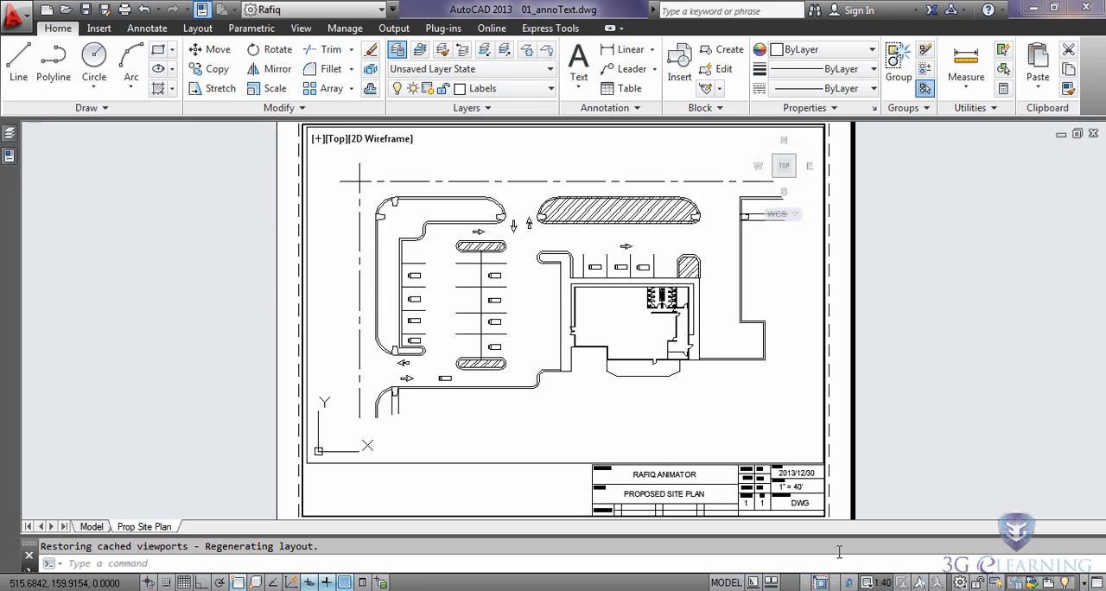
double_click(638, 338)
scroll(633, 337, "up", 2)
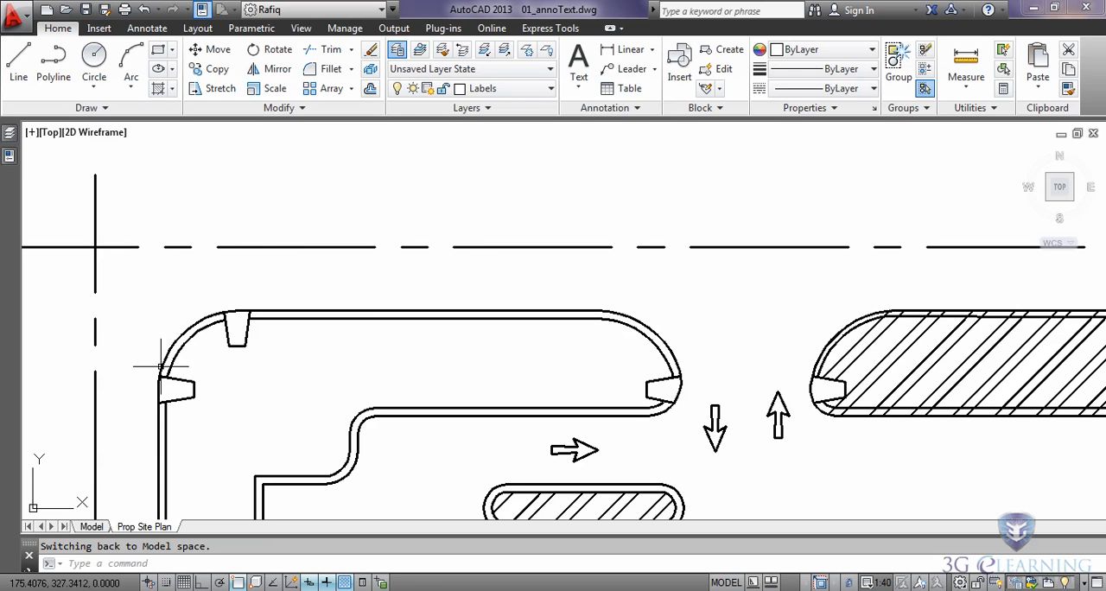
Step: Return to model space and examine the horizontal property line's linetype above the parking area
left_click(147, 526)
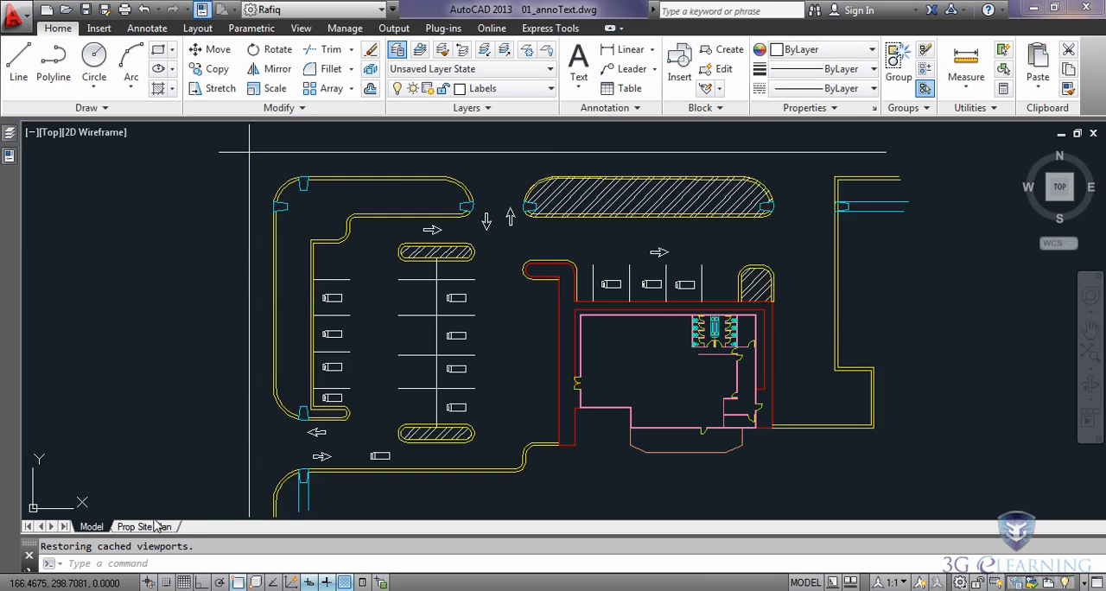
left_click(378, 404)
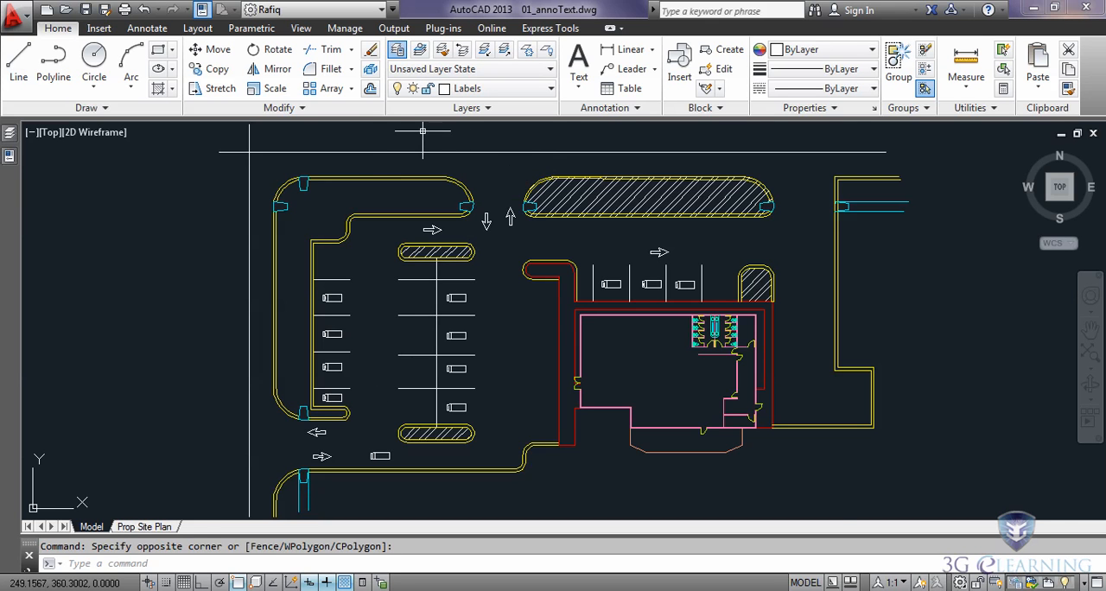
scroll(371, 140, "up", 5)
scroll(372, 140, "up", 6)
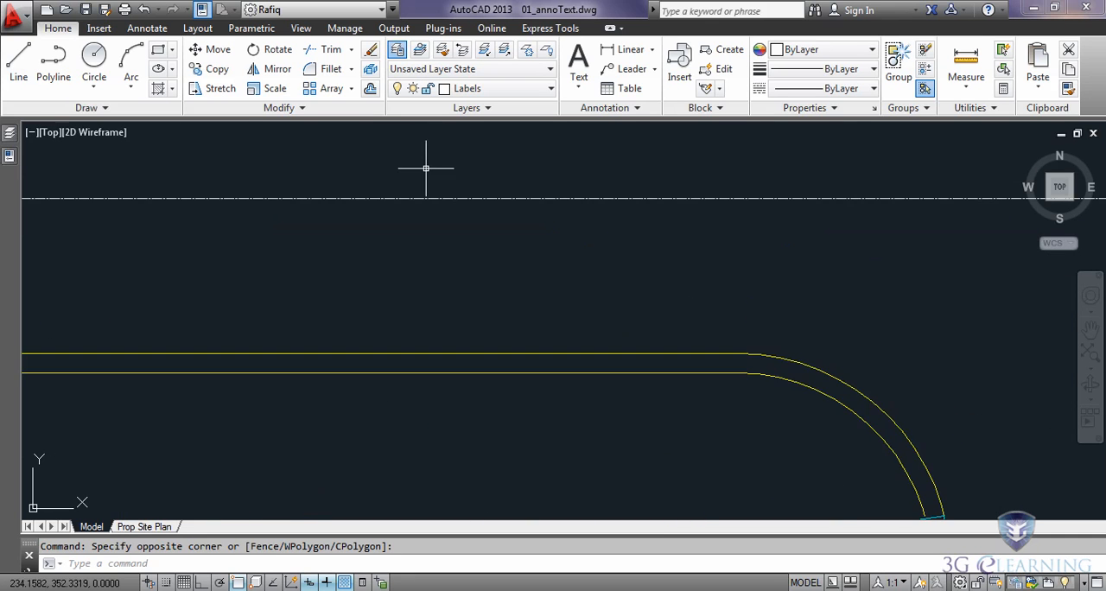
scroll(460, 208, "up", 3)
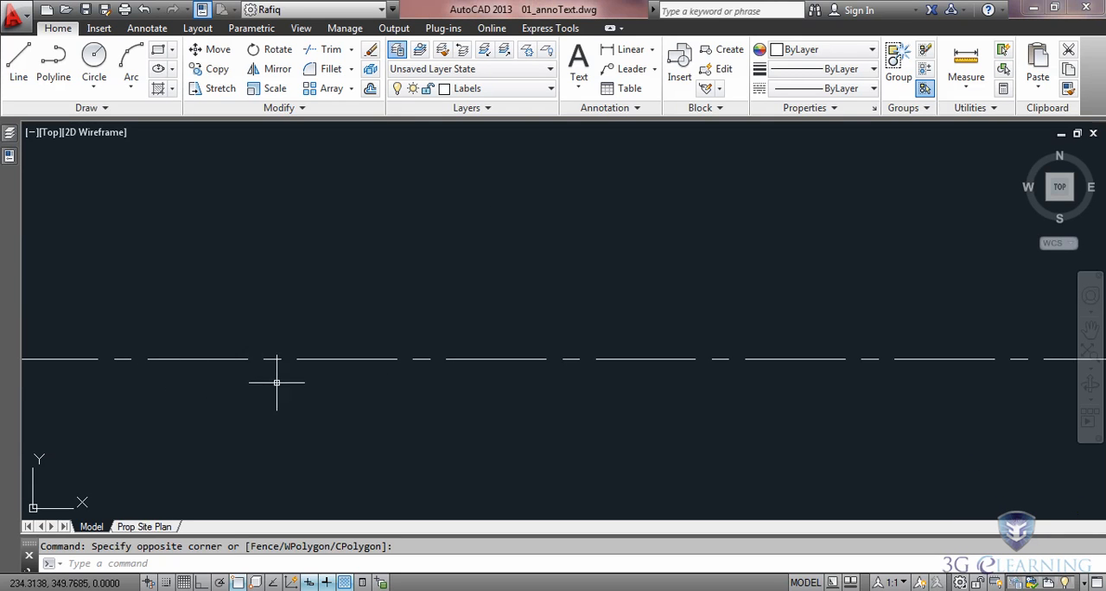
middle_click(497, 398)
middle_click(497, 398)
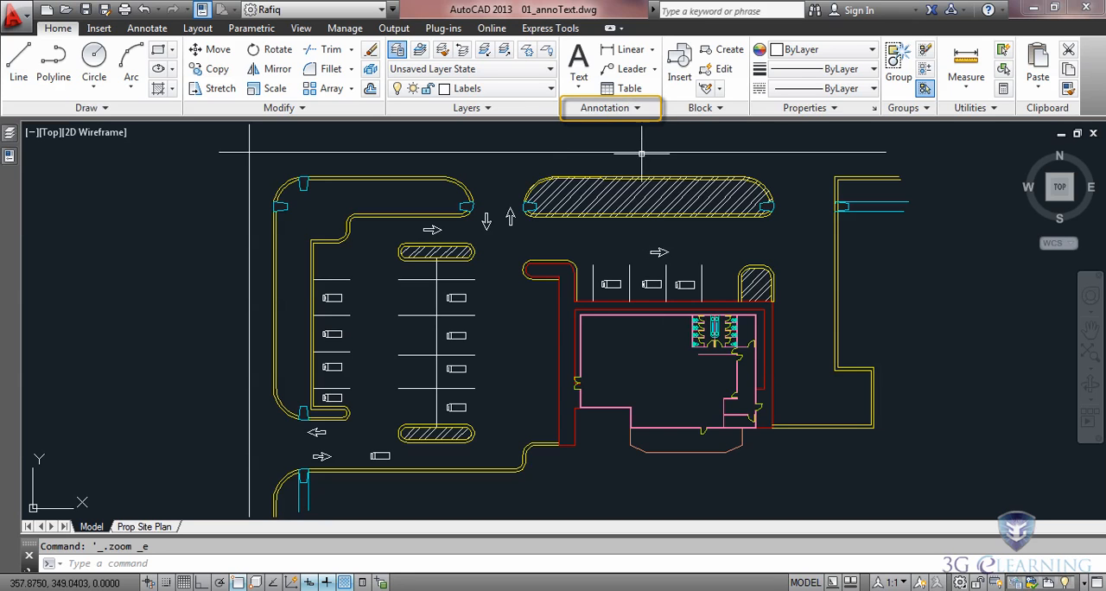
Step: Create a new text style named Labels
left_click(640, 108)
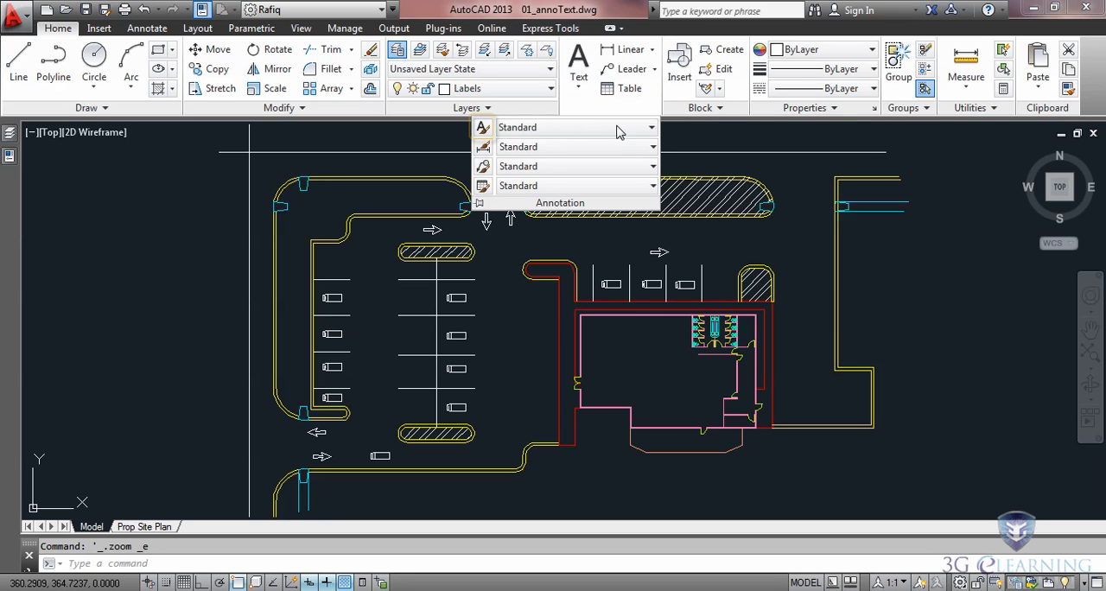
left_click(482, 128)
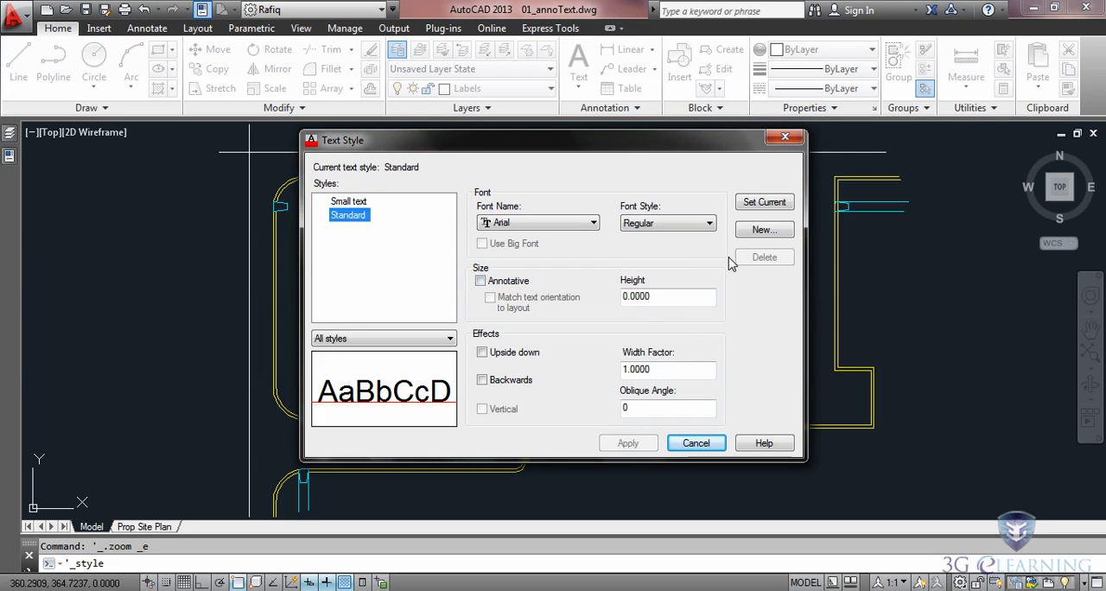
left_click(757, 230)
type("Labels")
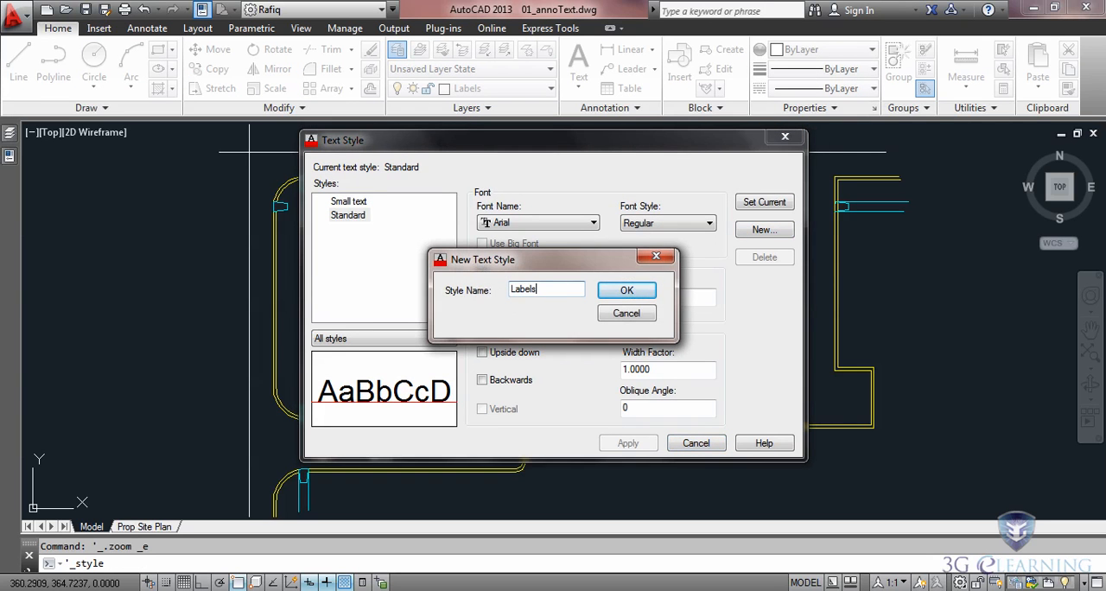
left_click(626, 292)
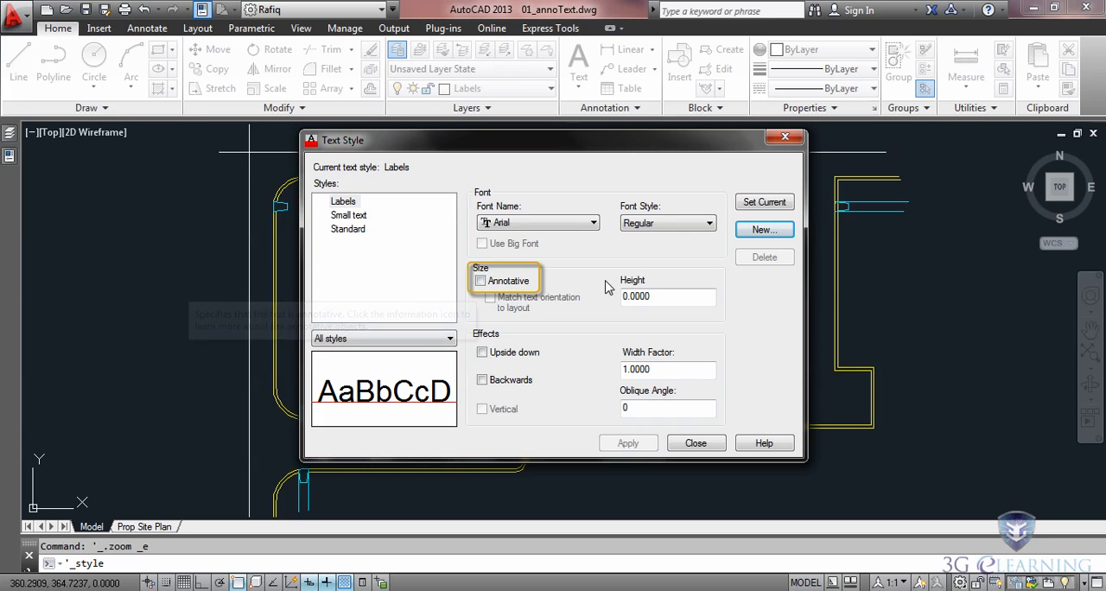
Step: Make the Labels text style annotative with a paper text height of 0.1, and apply it
left_click(481, 281)
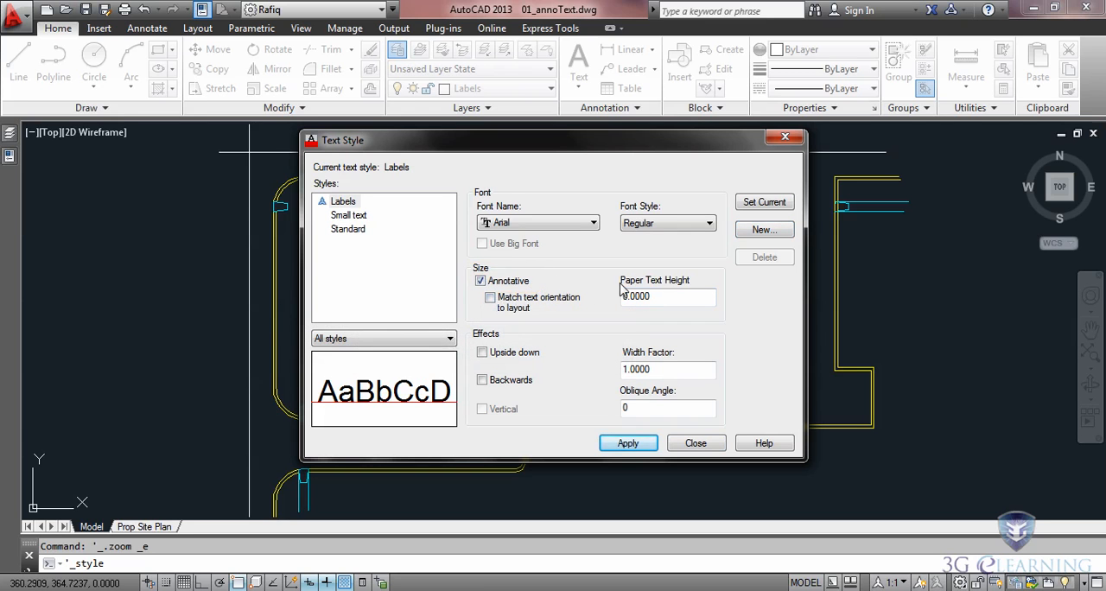
double_click(682, 298)
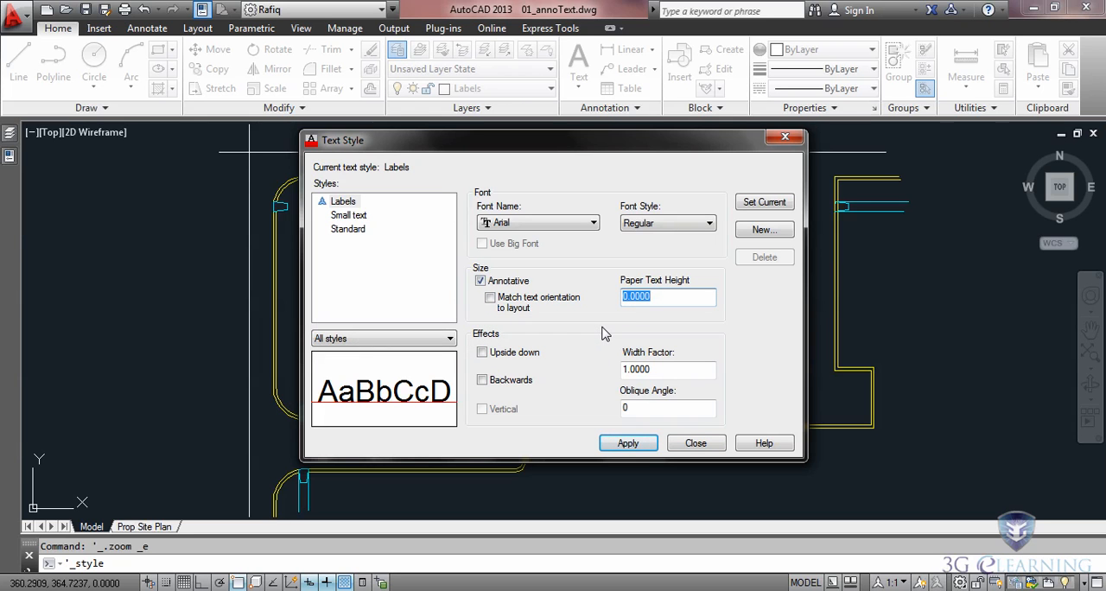
type(".1")
key("Return")
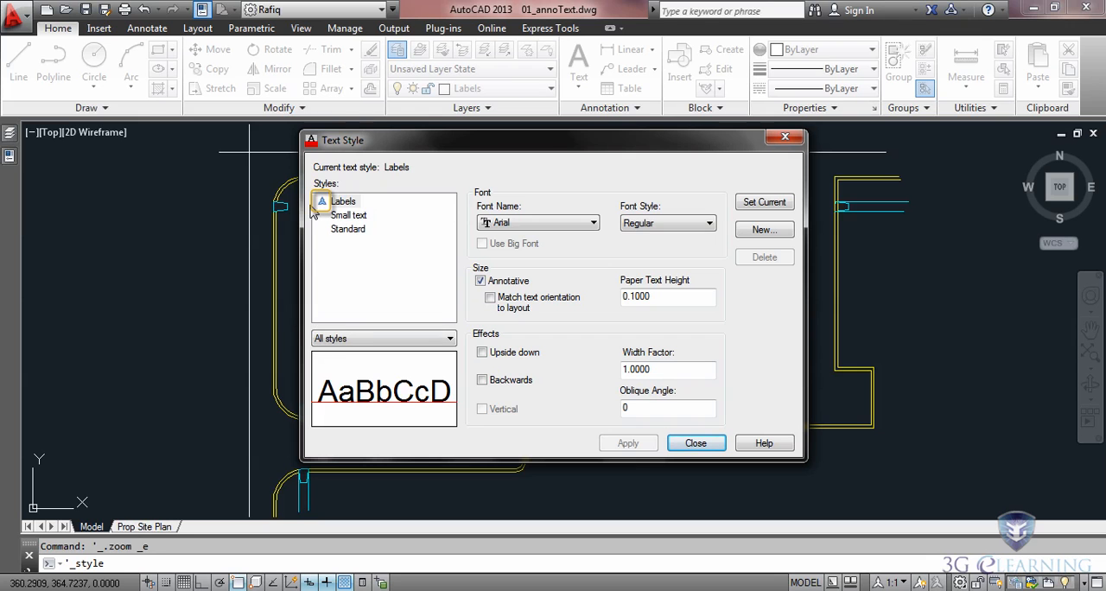
left_click(695, 443)
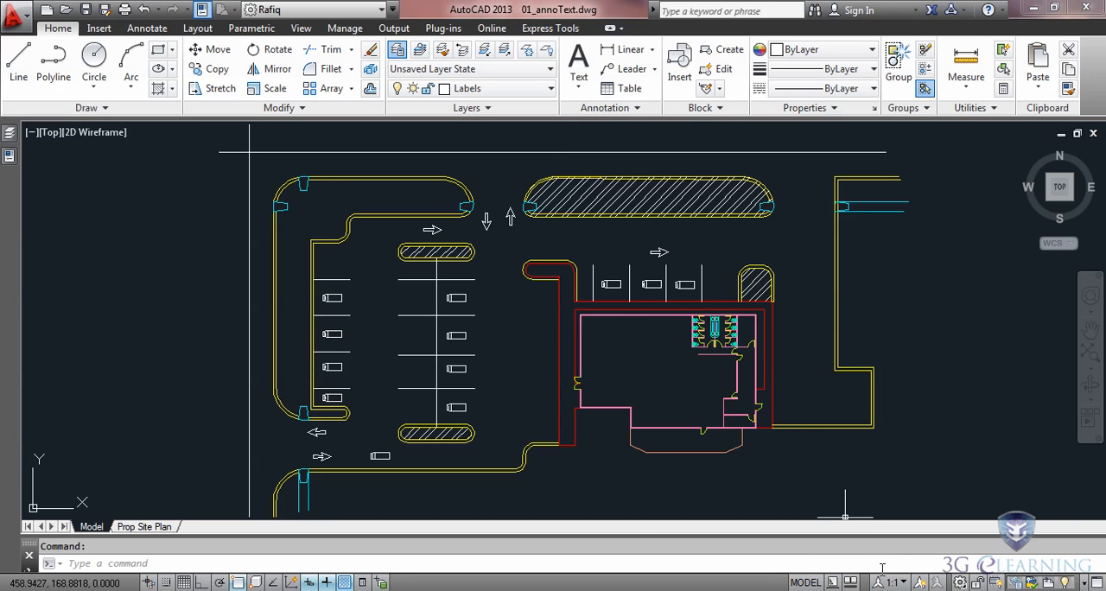
Step: Set the model space annotation scale to 1:40 and regenerate the drawing
left_click(904, 584)
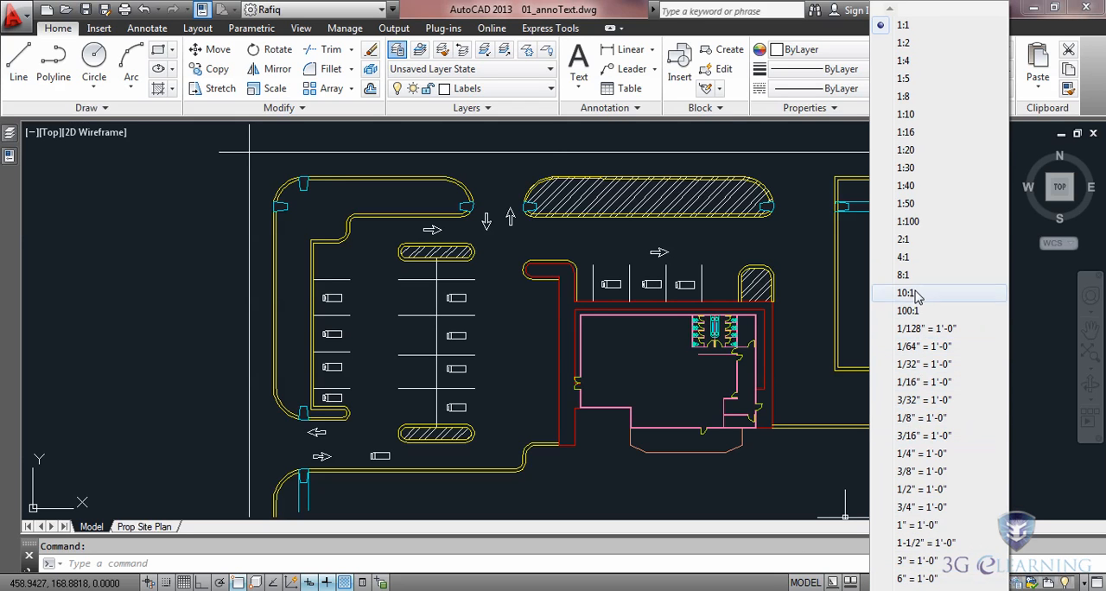
left_click(918, 187)
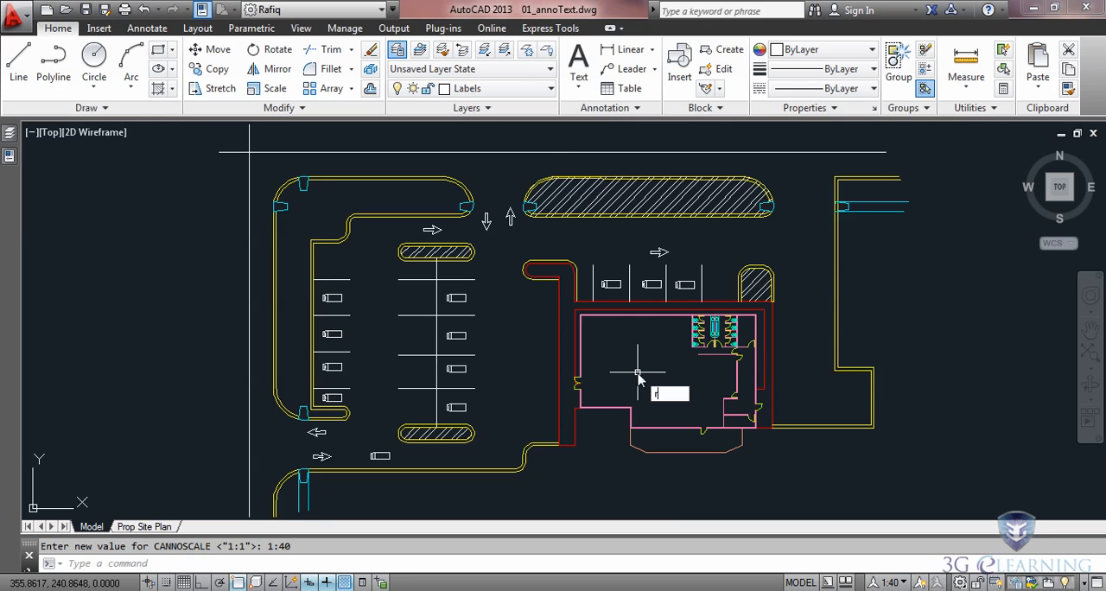
type("RE")
key("Return")
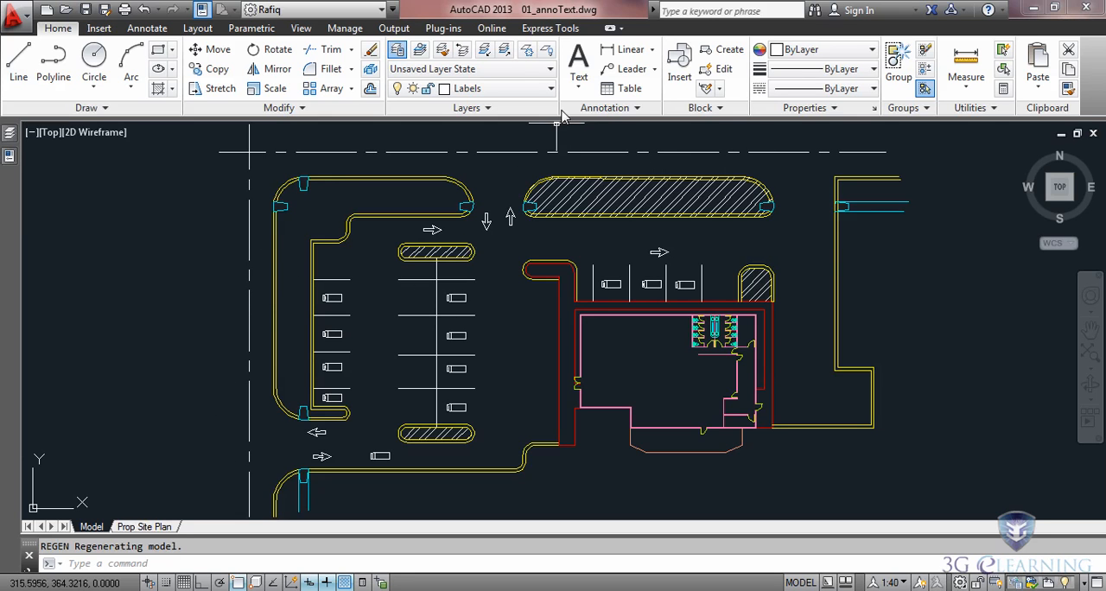
Step: Place a multiline text frame inside the building outline, rotated about 27 degrees
left_click(579, 62)
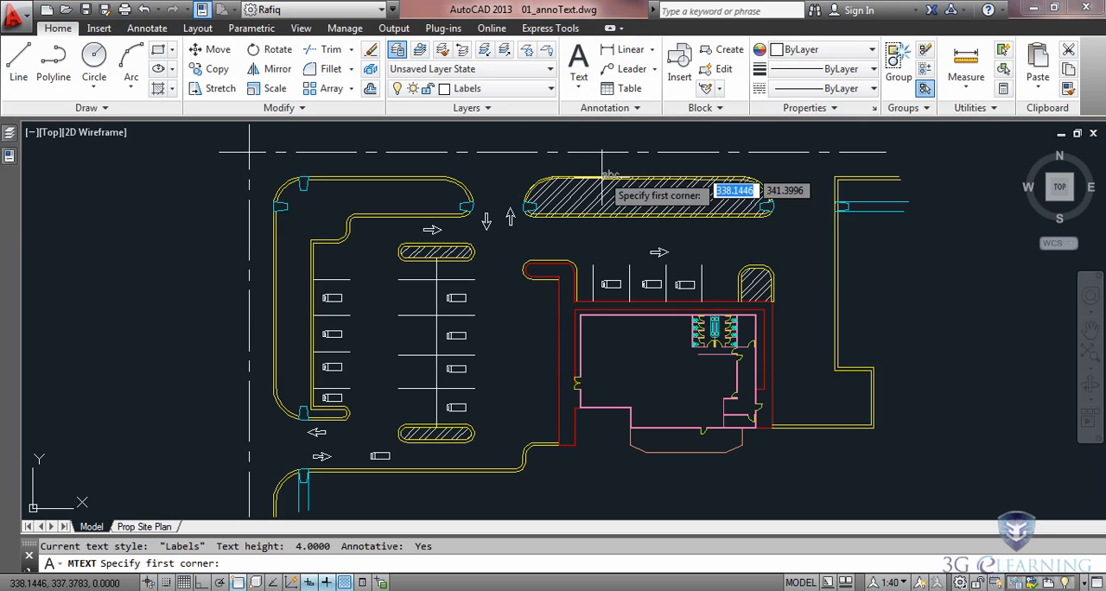
scroll(650, 381, "up", 4)
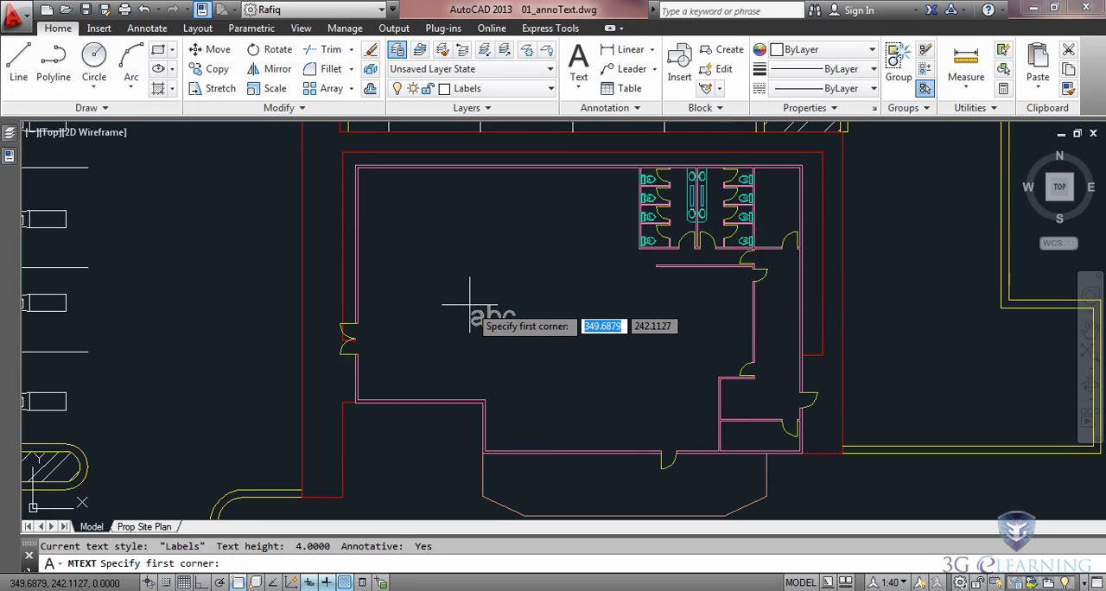
left_click(470, 305)
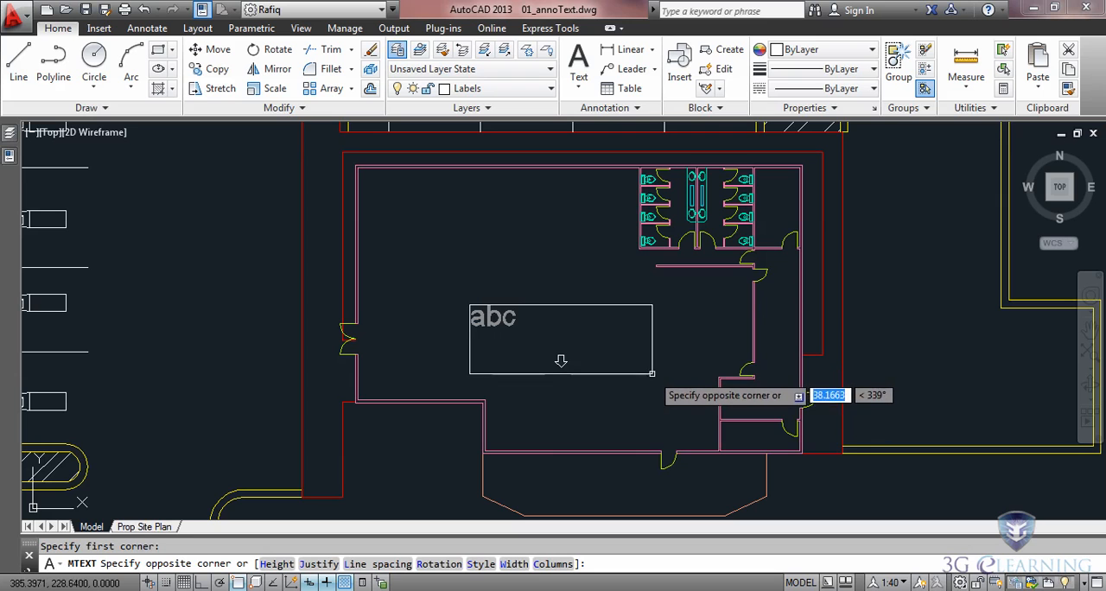
left_click(428, 568)
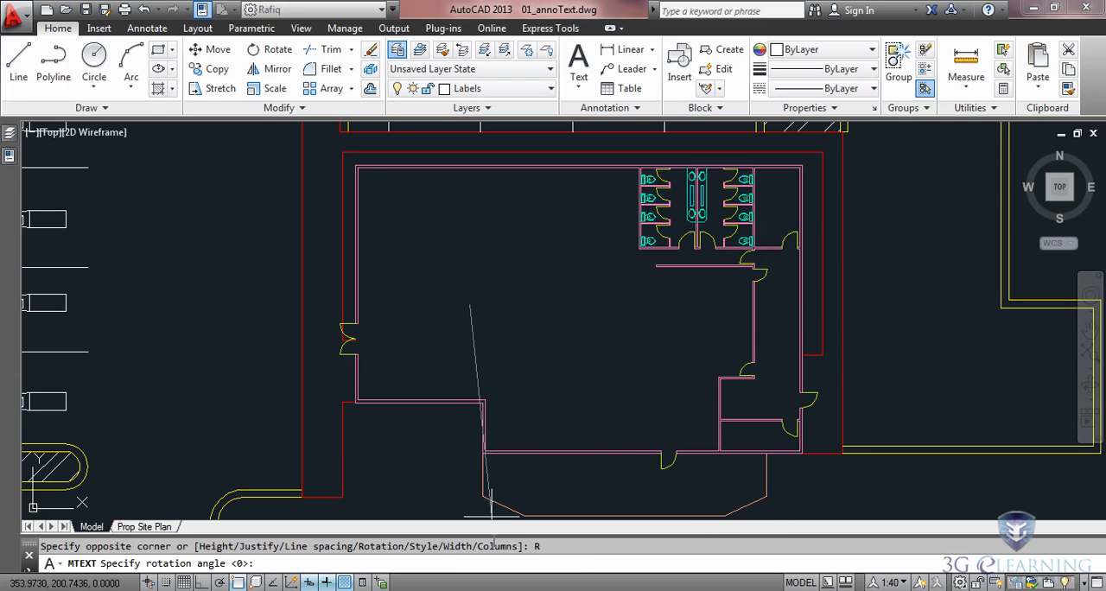
left_click(578, 250)
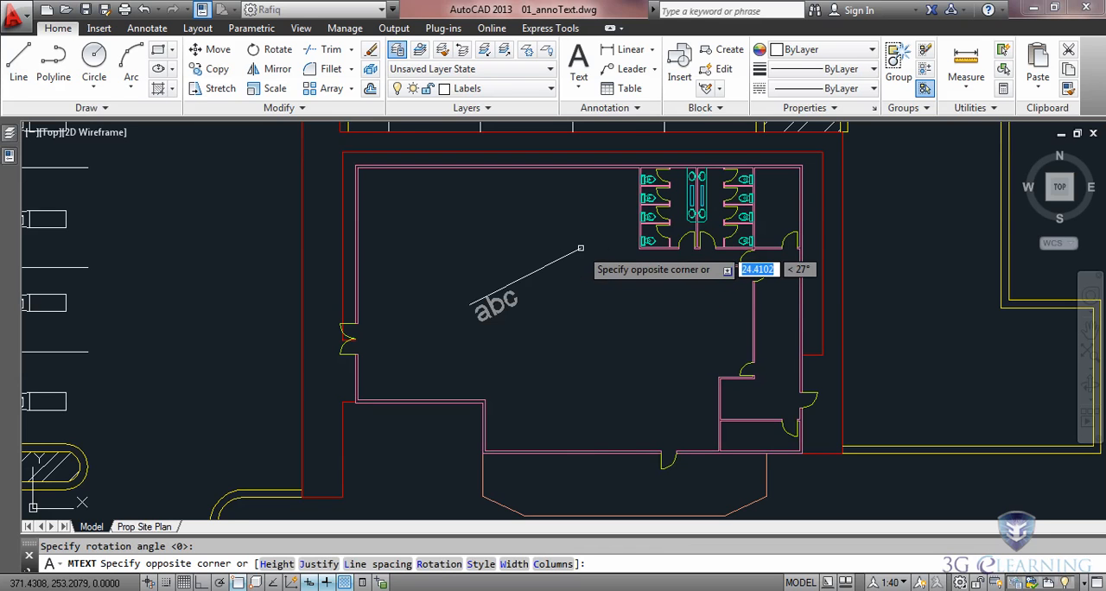
left_click(639, 258)
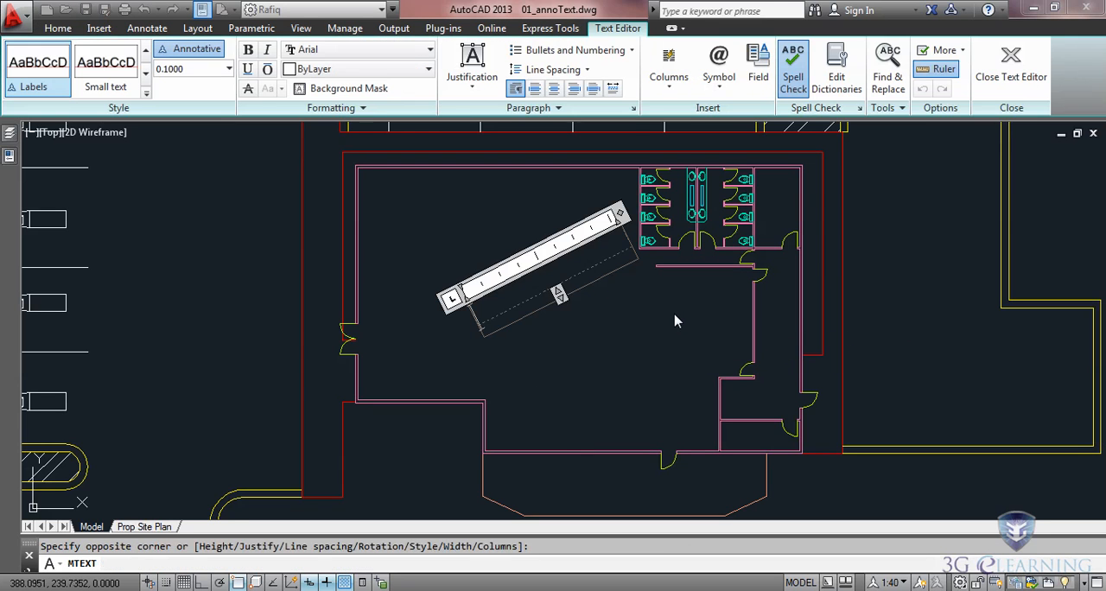
Step: Enter PROPOSED RESTAURANT as the building label and center-align its lines
type("PROPOSED RESTAURANT")
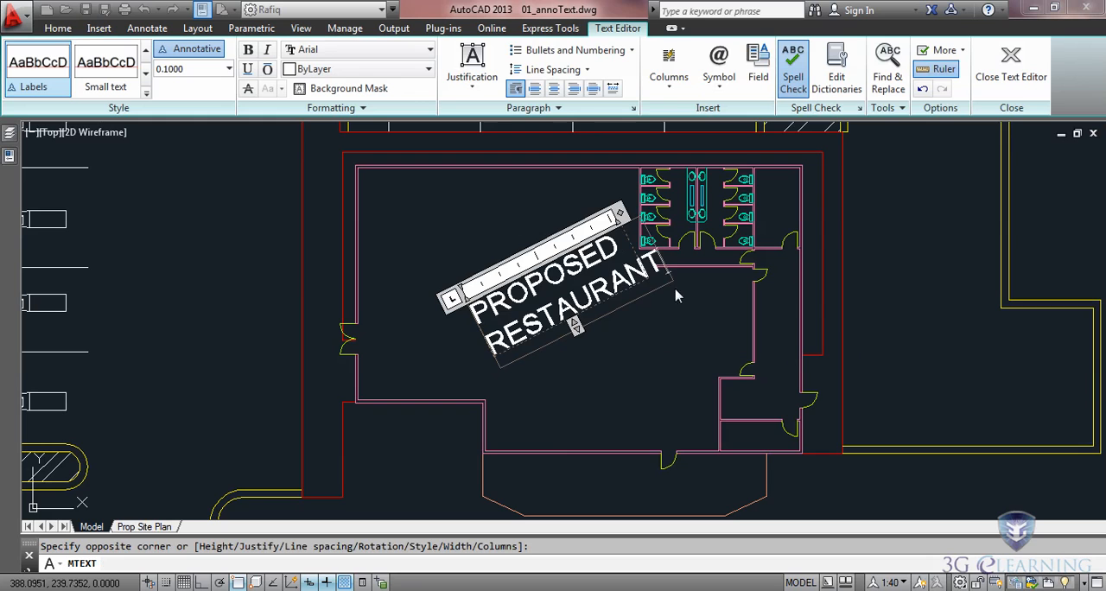
left_click_drag(677, 296, 469, 326)
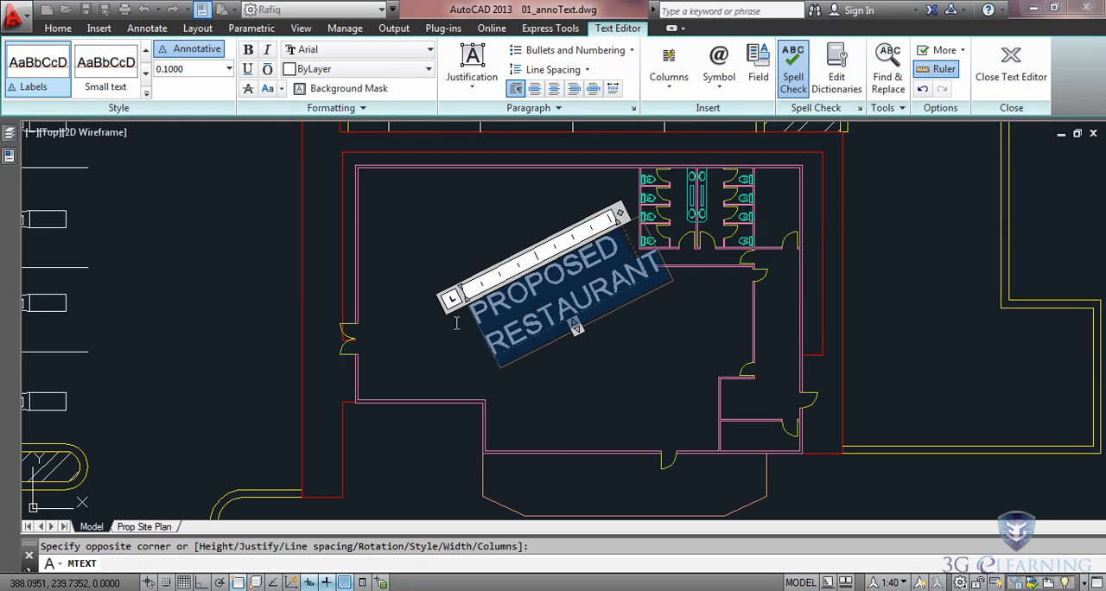
left_click(556, 89)
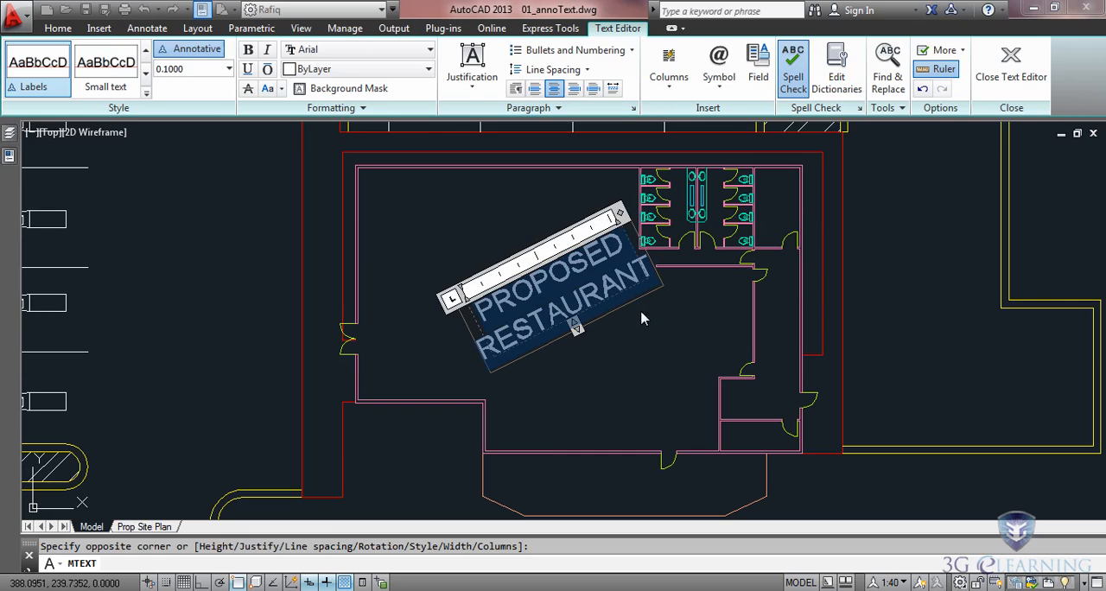
Step: Finish editing the restaurant label and examine its annotative scale, paper text height and model text height properties
left_click(640, 314)
left_click(594, 294)
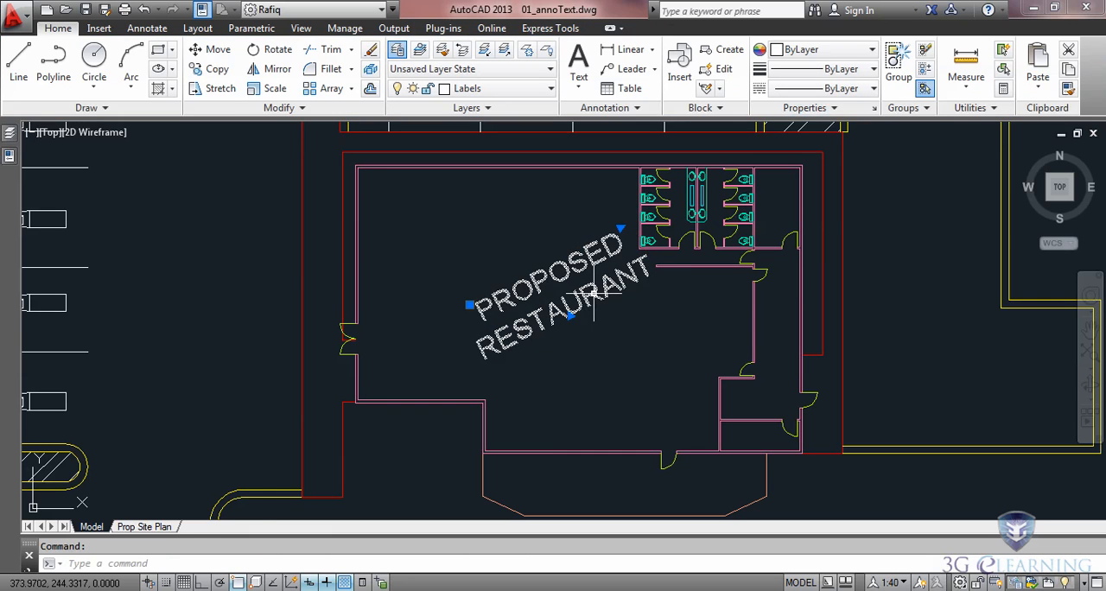
left_click(9, 156)
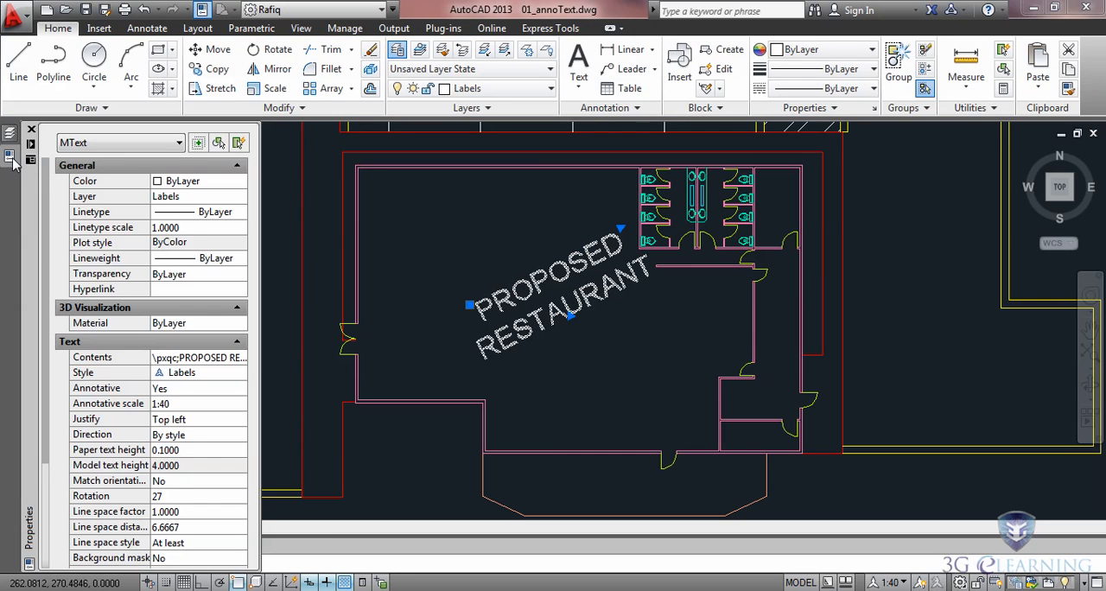
scroll(47, 270, "down", 4)
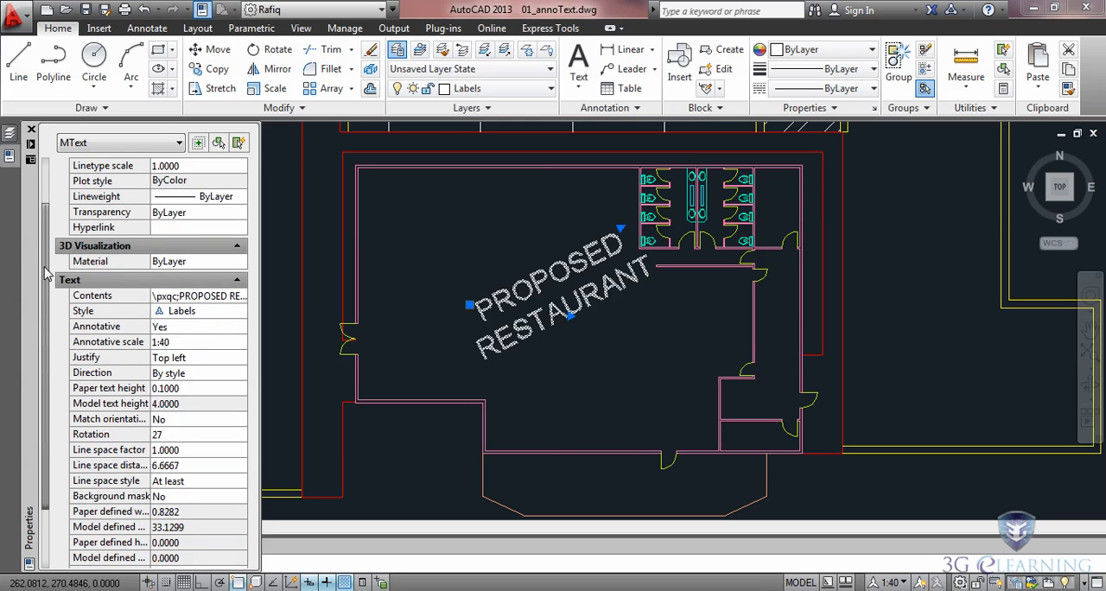
scroll(48, 271, "down", 2)
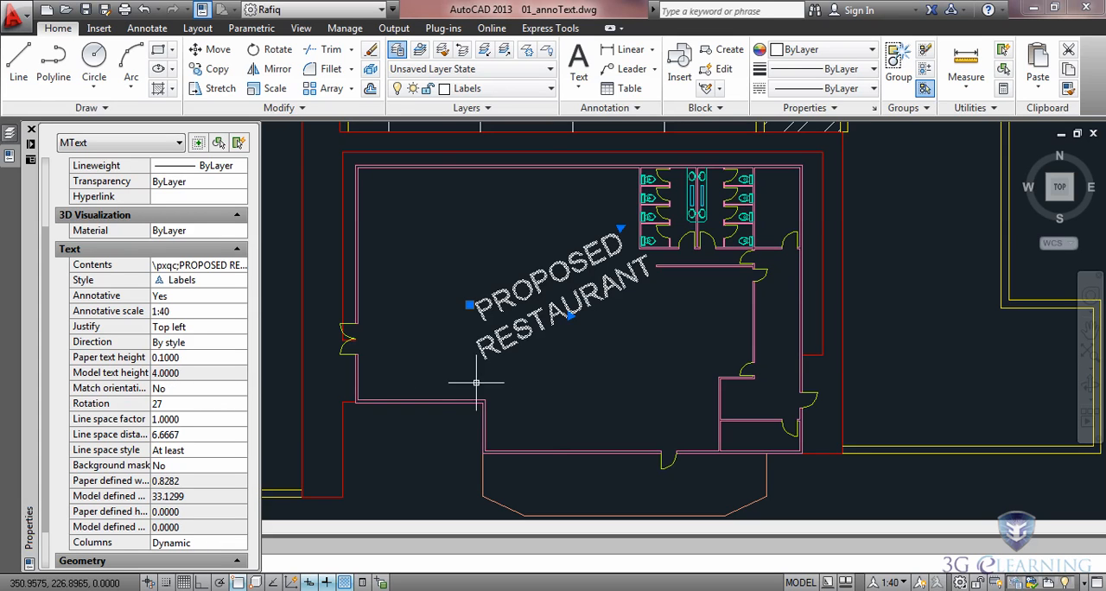
key("ctrl+1")
key("Escape")
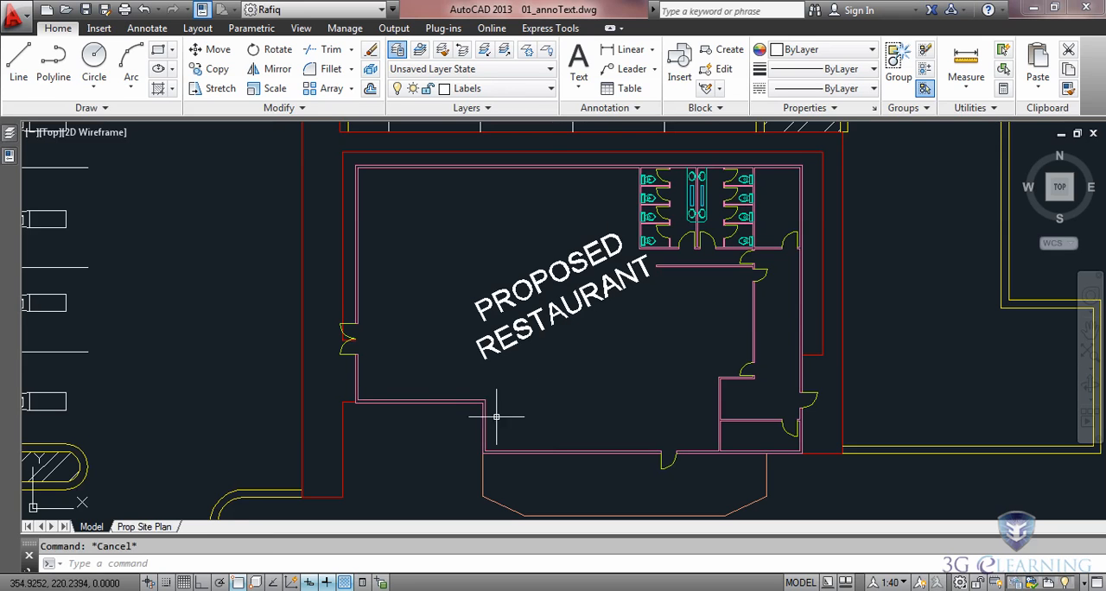
Step: Check how the restaurant label appears on the Prop Site Plan layout
left_click(147, 528)
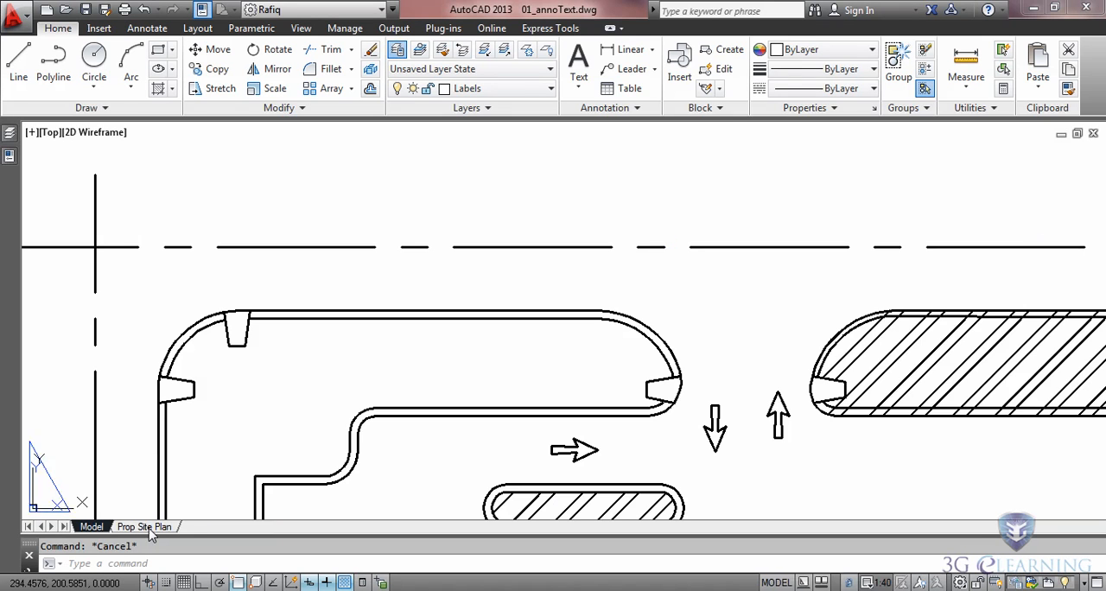
scroll(866, 455, "down", 2)
middle_click_drag(890, 452, 430, 188)
middle_click_drag(591, 496, 641, 431)
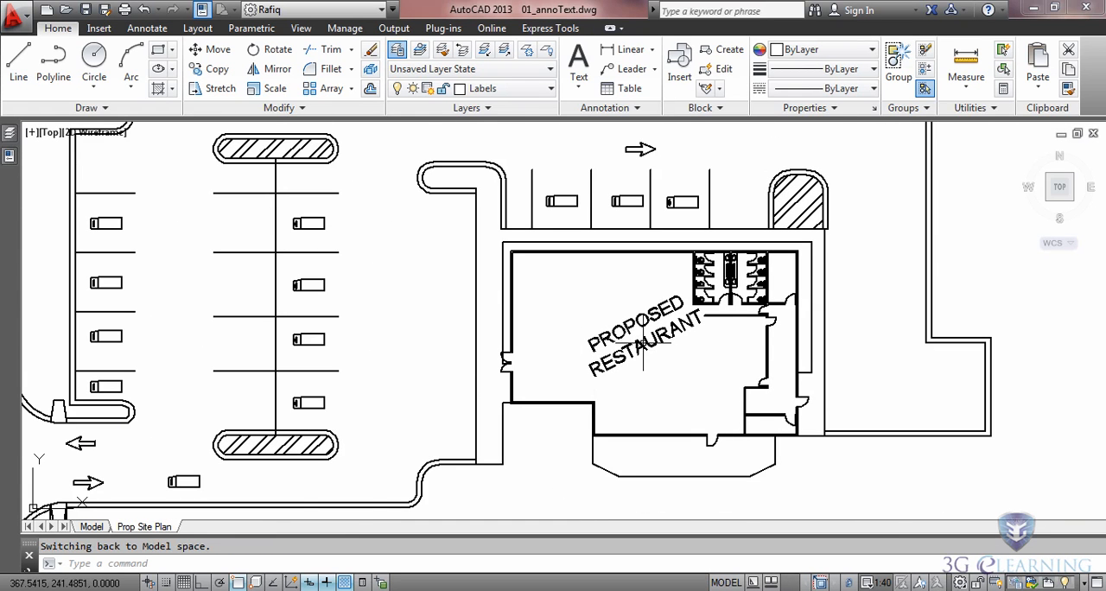
Step: Try to measure the height of the letter P in the restaurant label through the layout viewport
scroll(643, 346, "up", 10)
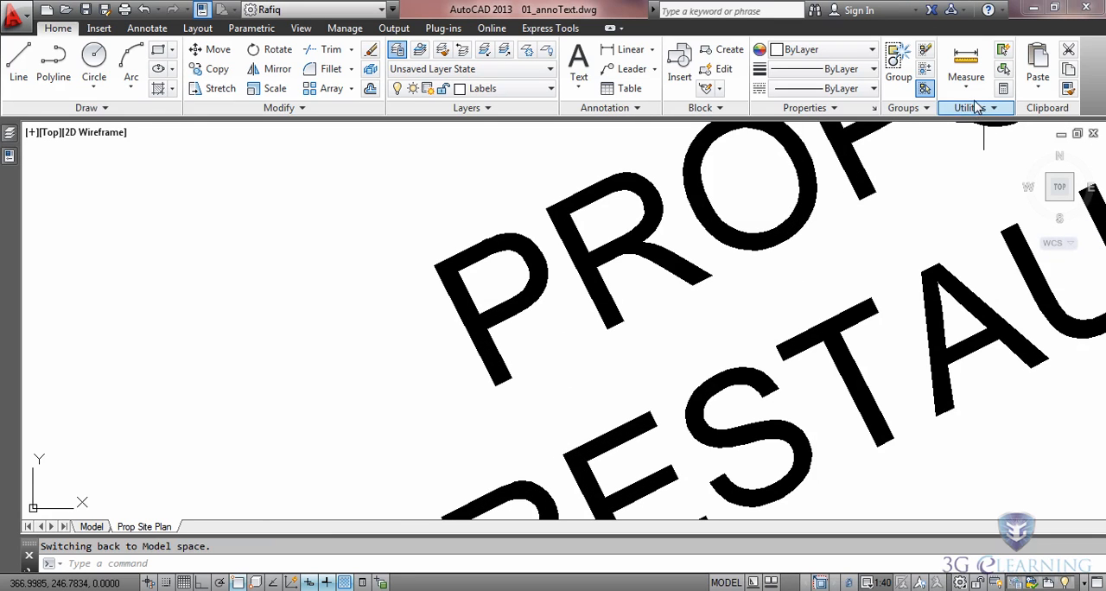
left_click(967, 59)
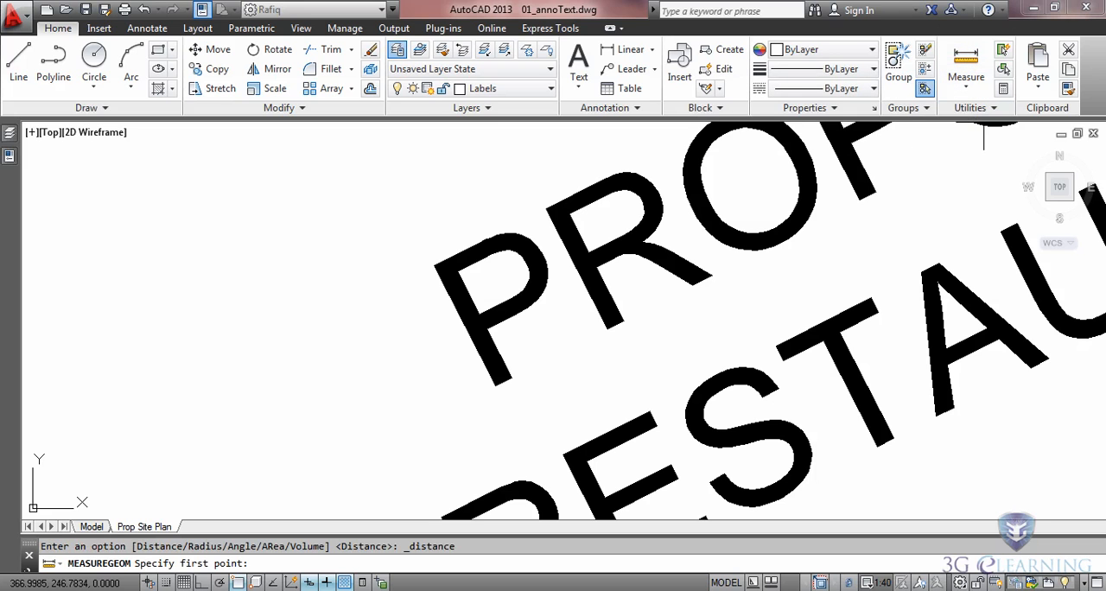
left_click(488, 384)
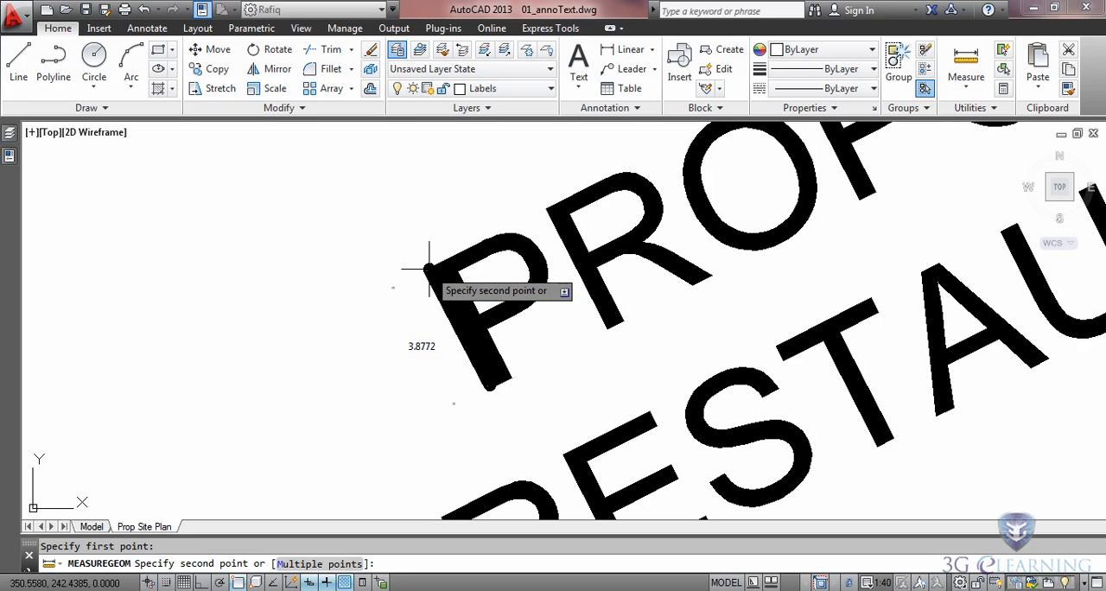
key("Escape")
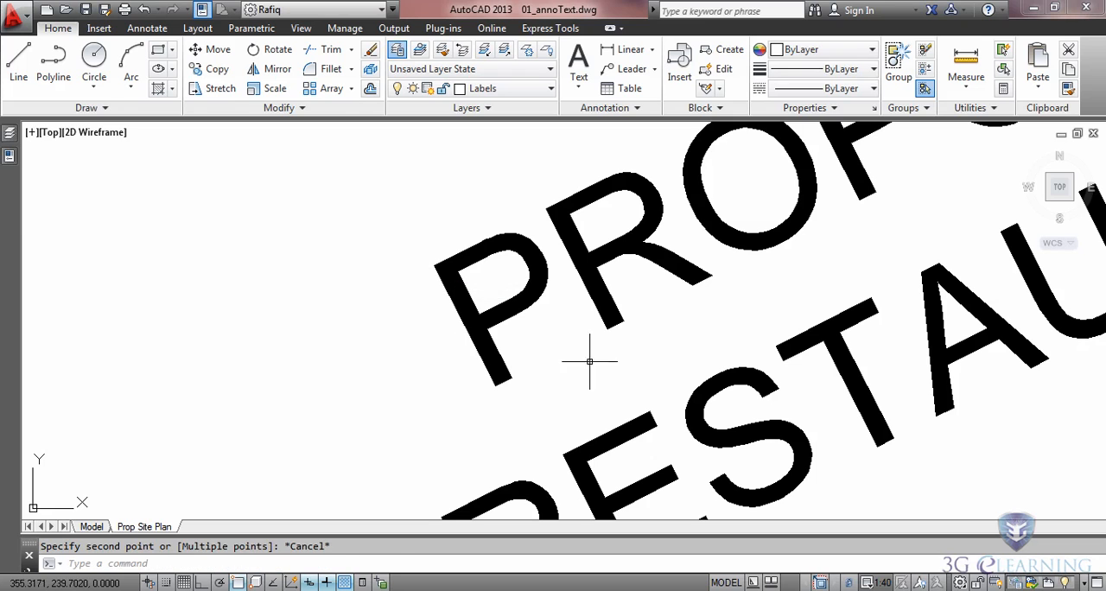
middle_click(723, 361)
middle_click(723, 361)
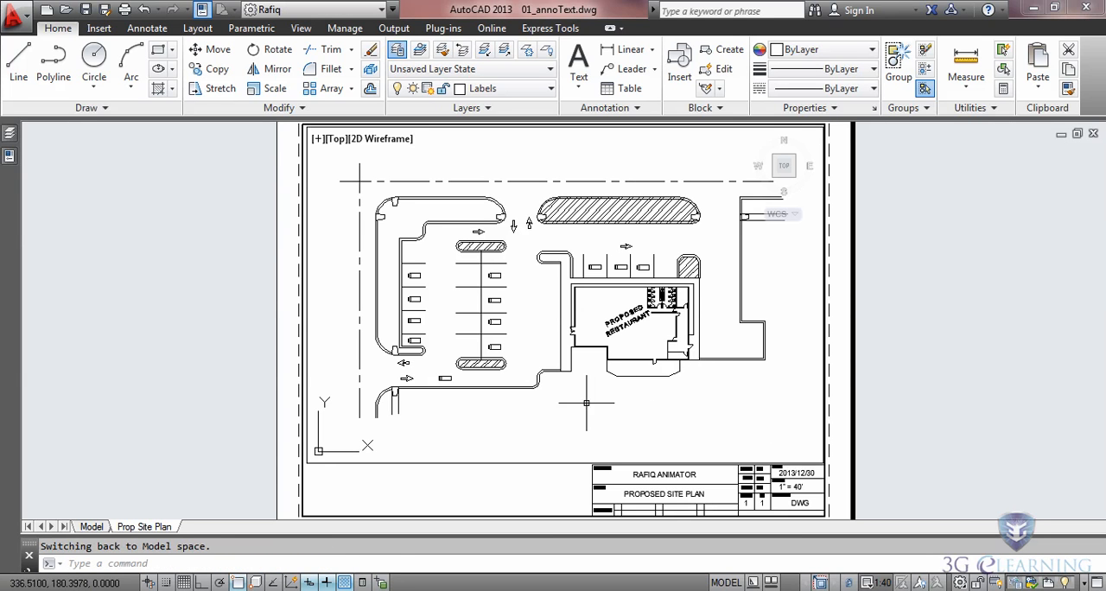
Step: Return to model space and create a new text style named Street Name
left_click(91, 526)
scroll(665, 316, "down", 2)
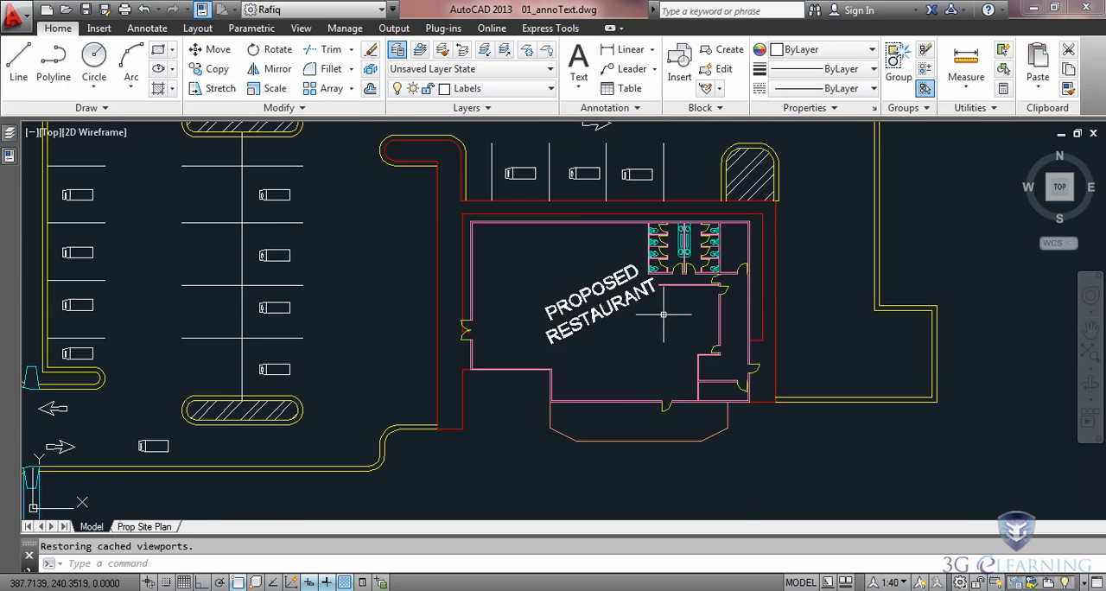
middle_click_drag(586, 189, 633, 464)
mouse_move(423, 265)
middle_mouse_down()
mouse_move(483, 306)
mouse_move(580, 290)
middle_mouse_up()
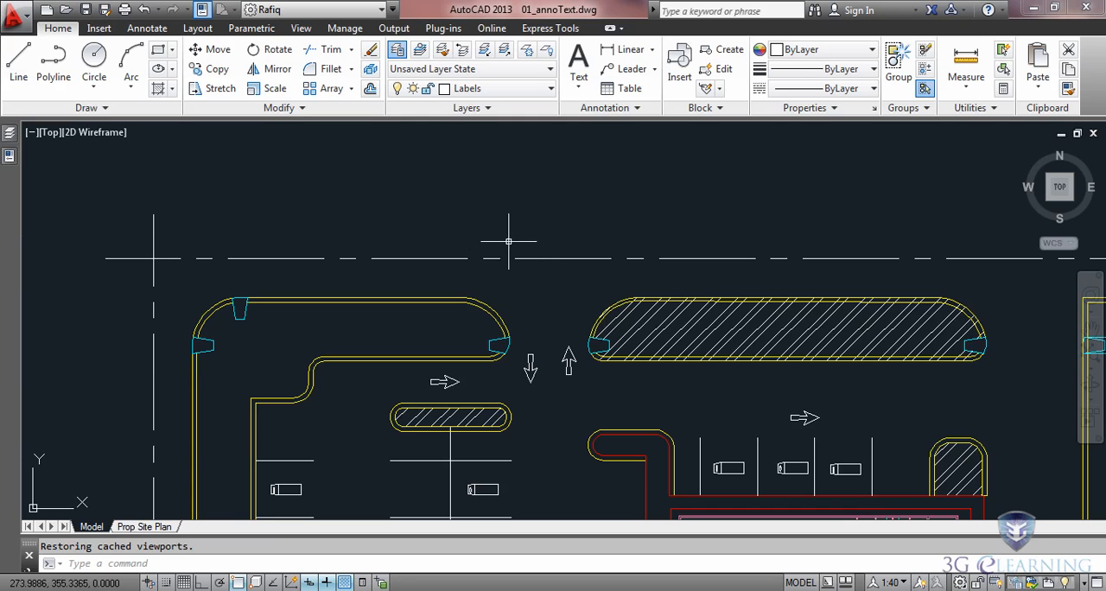
left_click(634, 109)
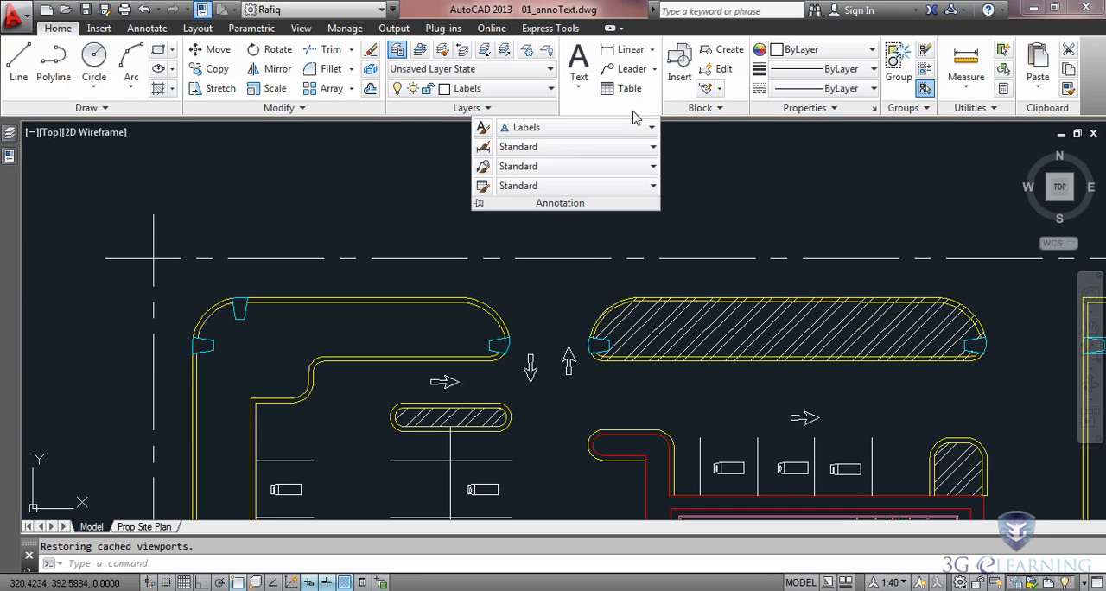
left_click(482, 127)
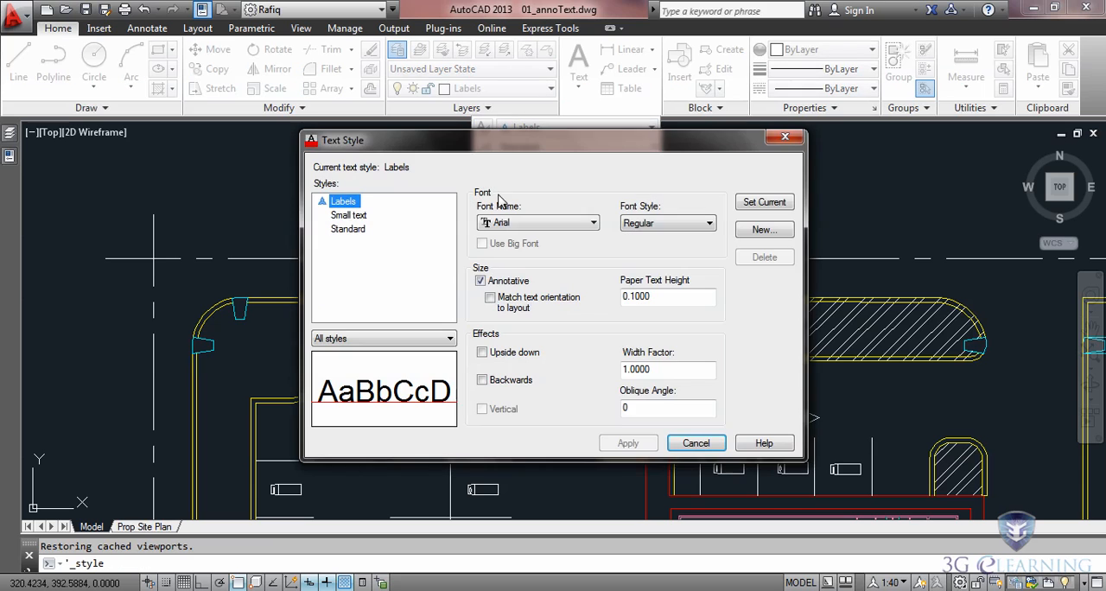
left_click(762, 229)
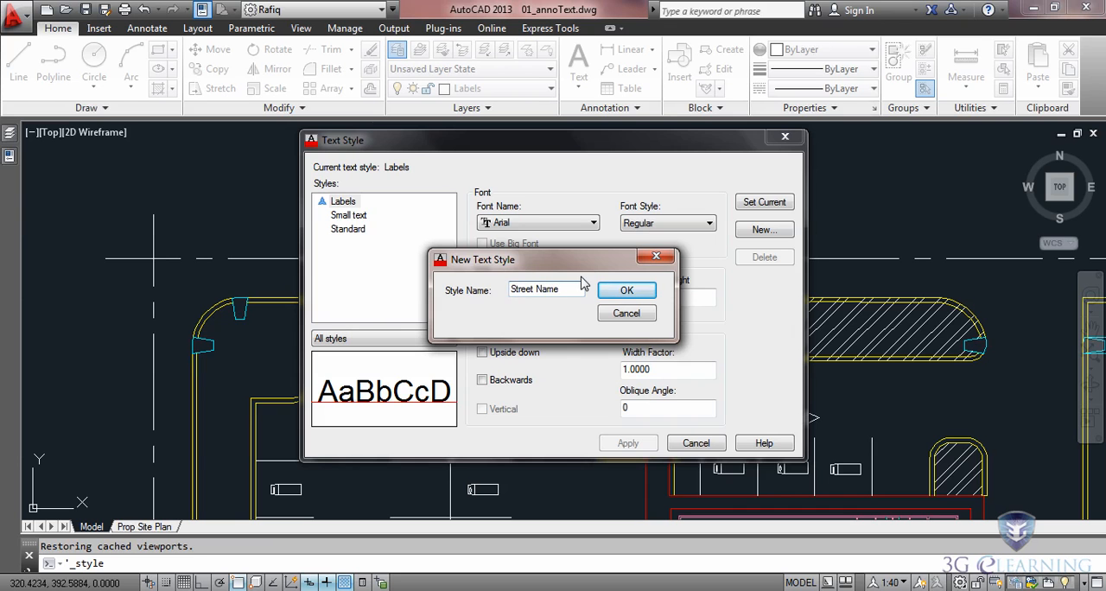
left_click(623, 294)
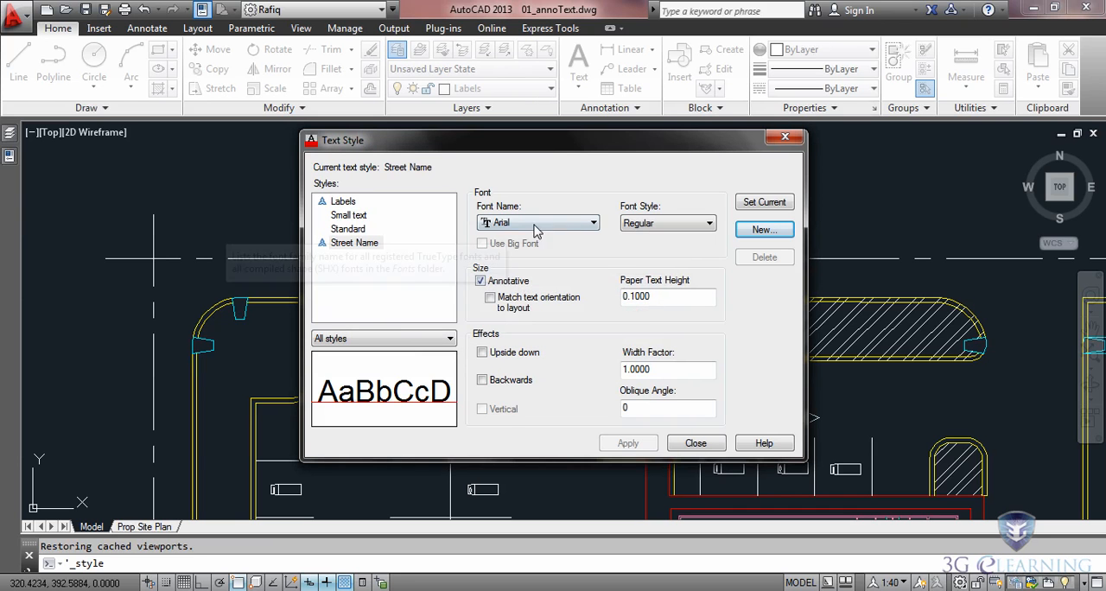
Step: Set the Street Name style's font to Arial Black and its paper text height to 0.2, and apply it
left_click(586, 224)
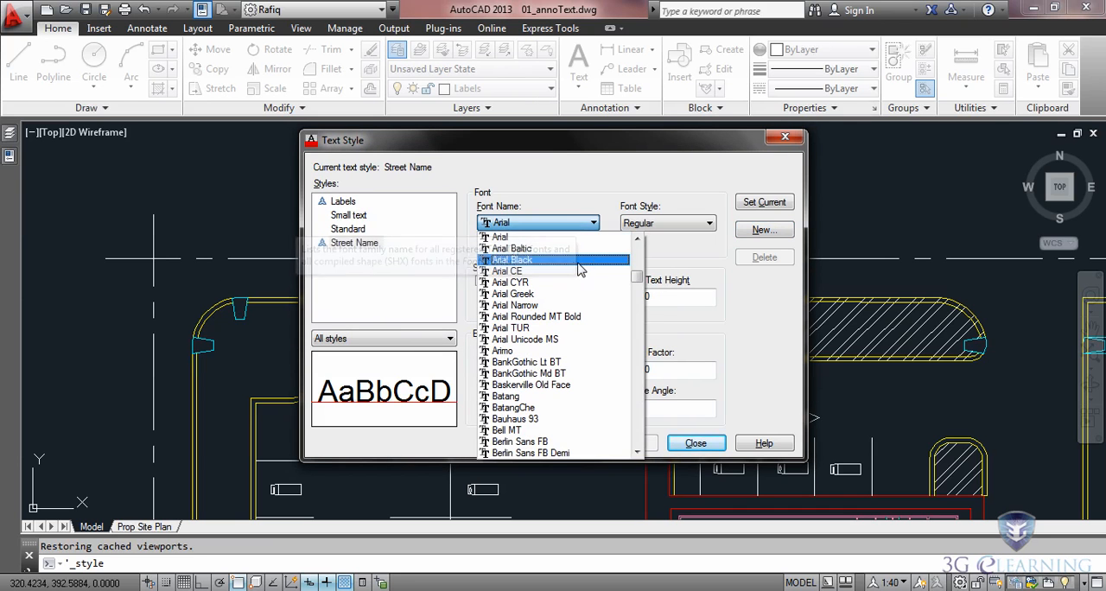
left_click(540, 261)
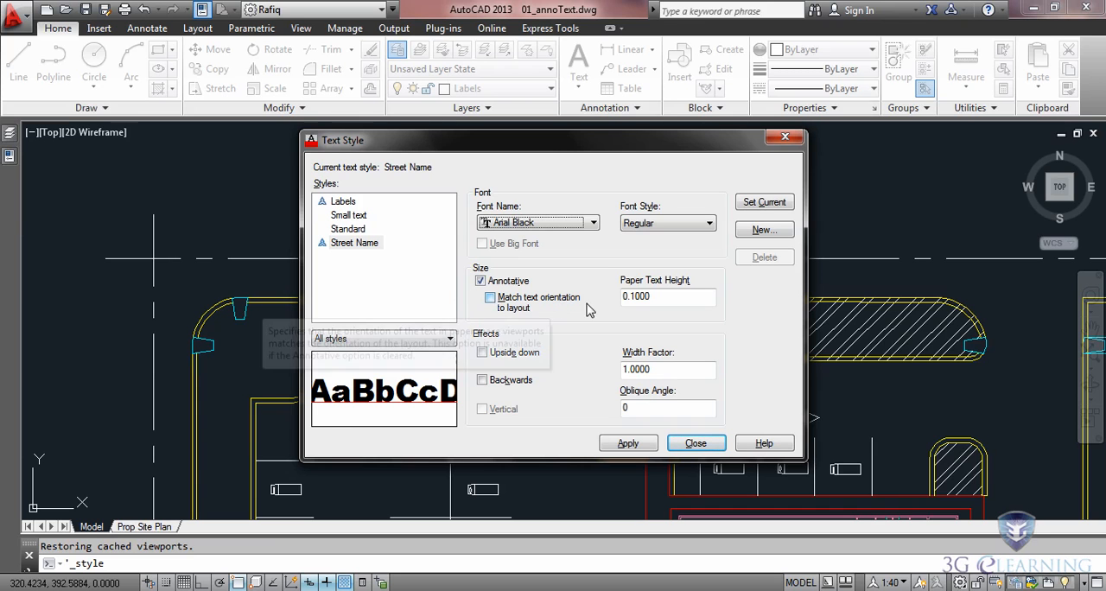
left_click_drag(629, 296, 653, 297)
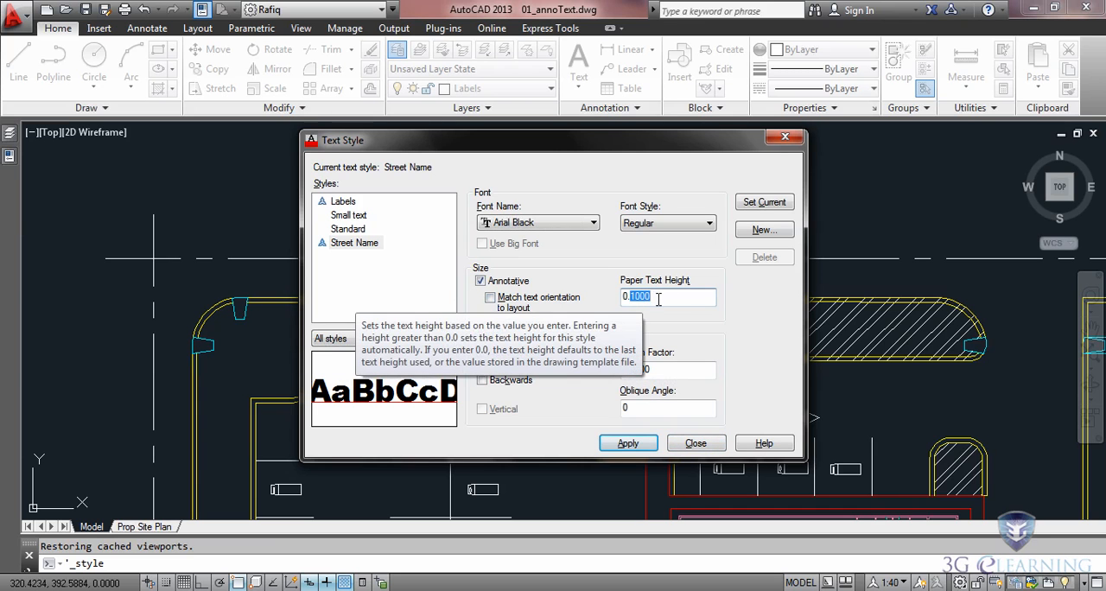
type("2")
left_click(630, 446)
left_click(697, 444)
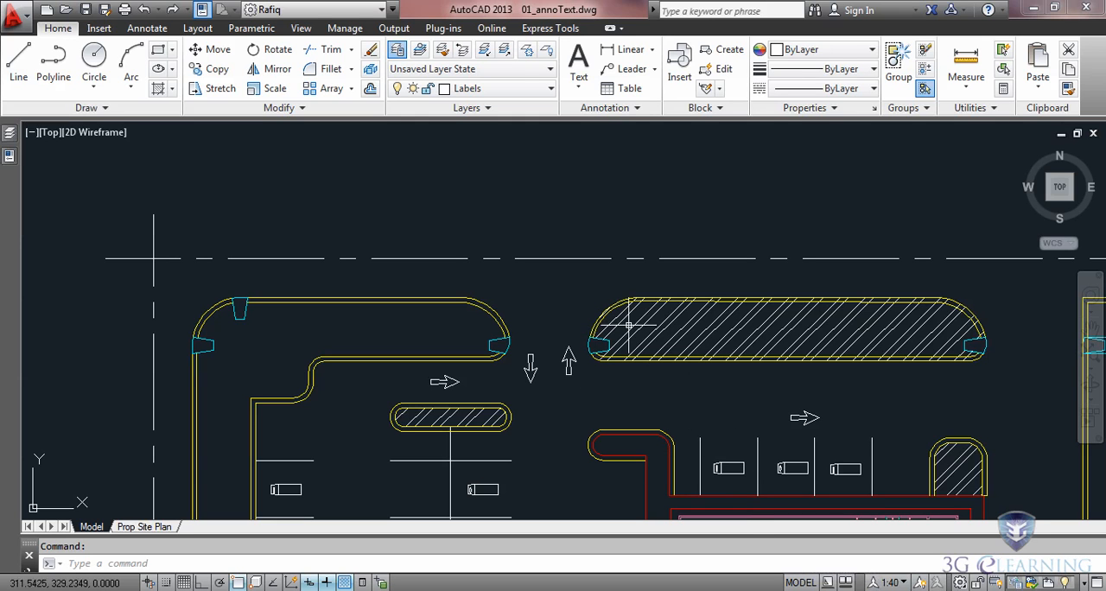
Step: Place a multiline text frame with middle center justification across the horizontal road centerline above the parking entrance
left_click(580, 61)
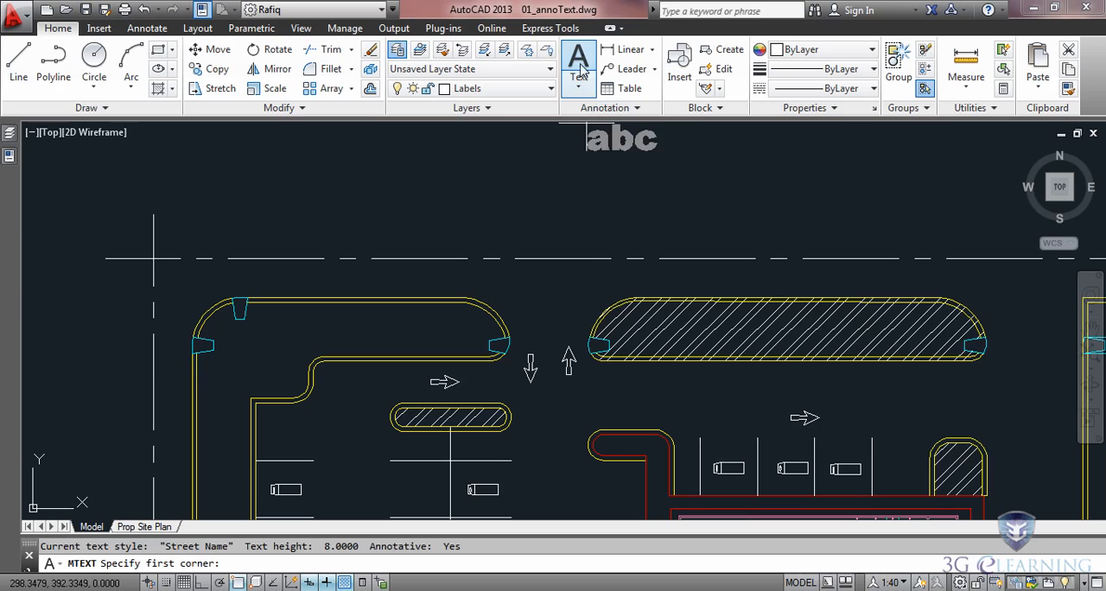
scroll(563, 245, "up", 2)
middle_click_drag(644, 287, 506, 261)
left_click(315, 225)
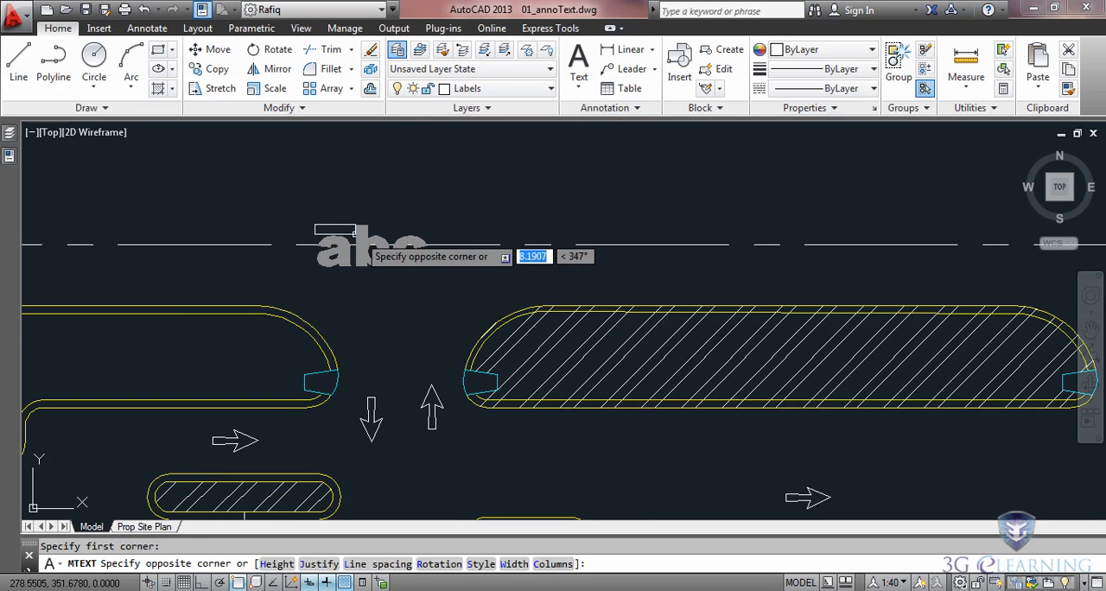
left_click(318, 564)
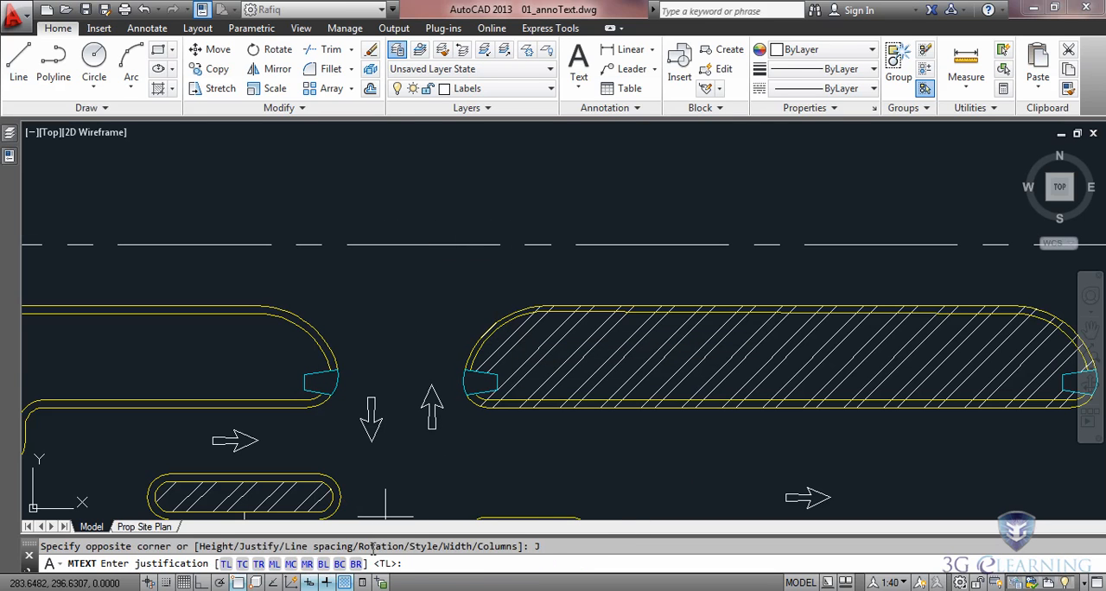
left_click(468, 551)
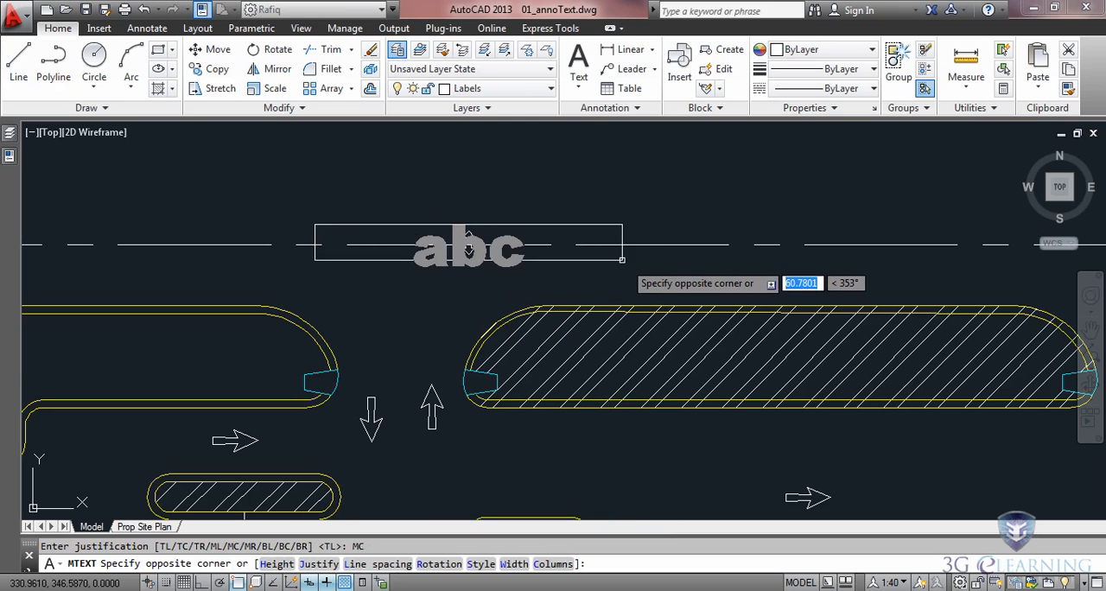
left_click(717, 276)
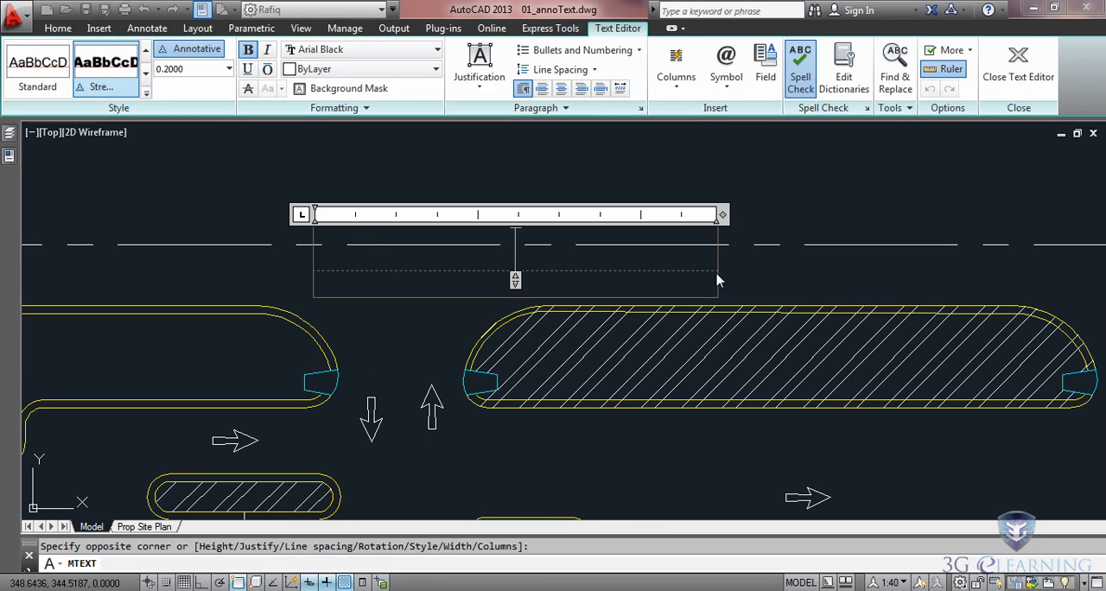
Step: Enter OAKMONT LANE as the street label on two lines
type("OAKMONT")
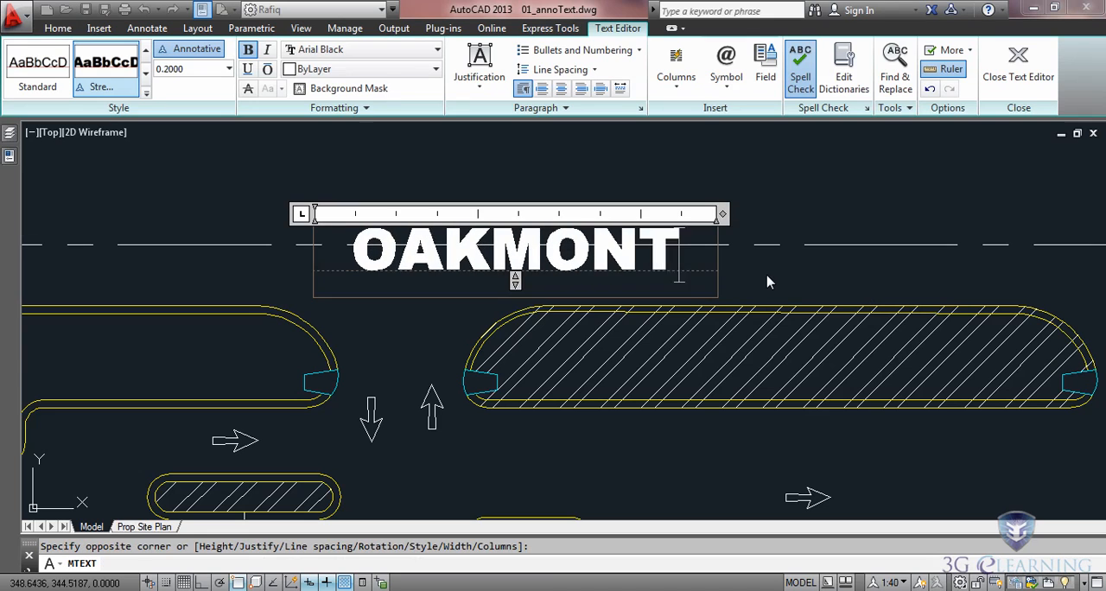
key("Return")
type("LANE")
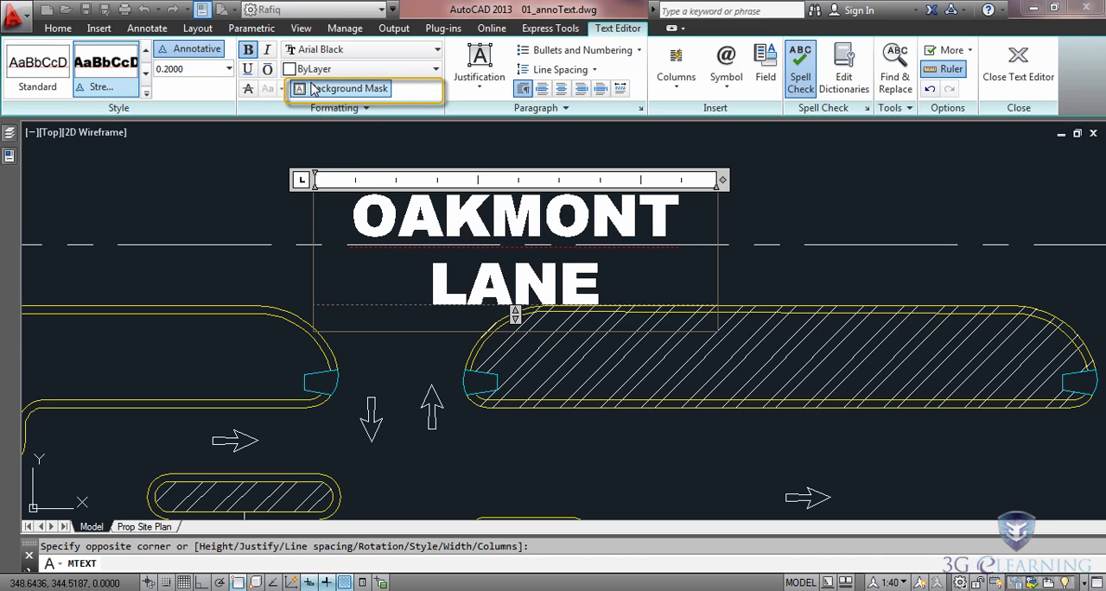
Step: Add a background mask using the drawing background color to the street label and finish editing the text
left_click(339, 90)
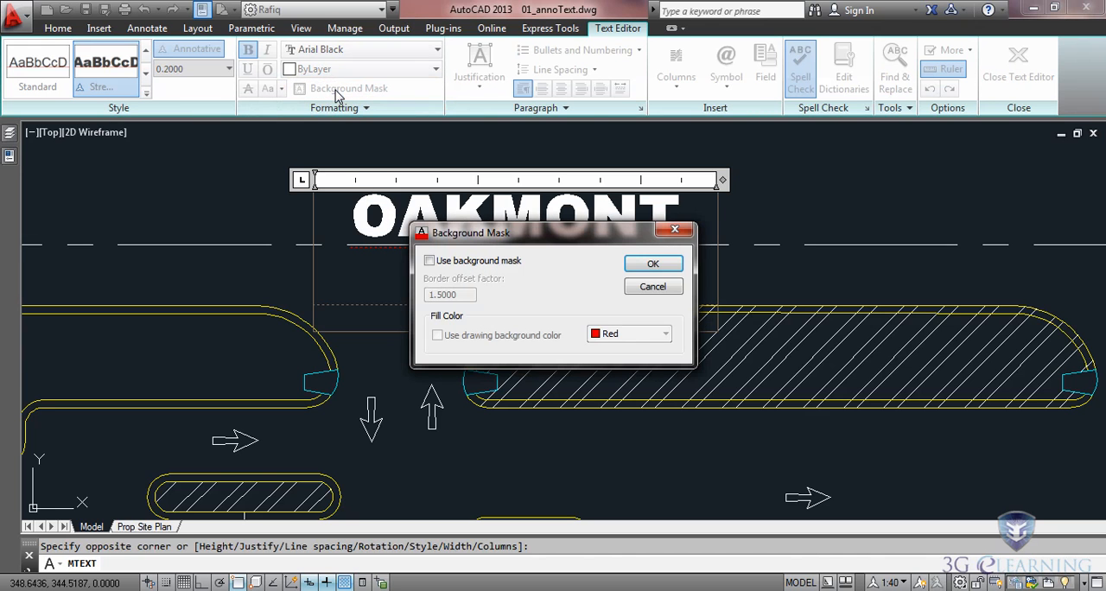
left_click(430, 260)
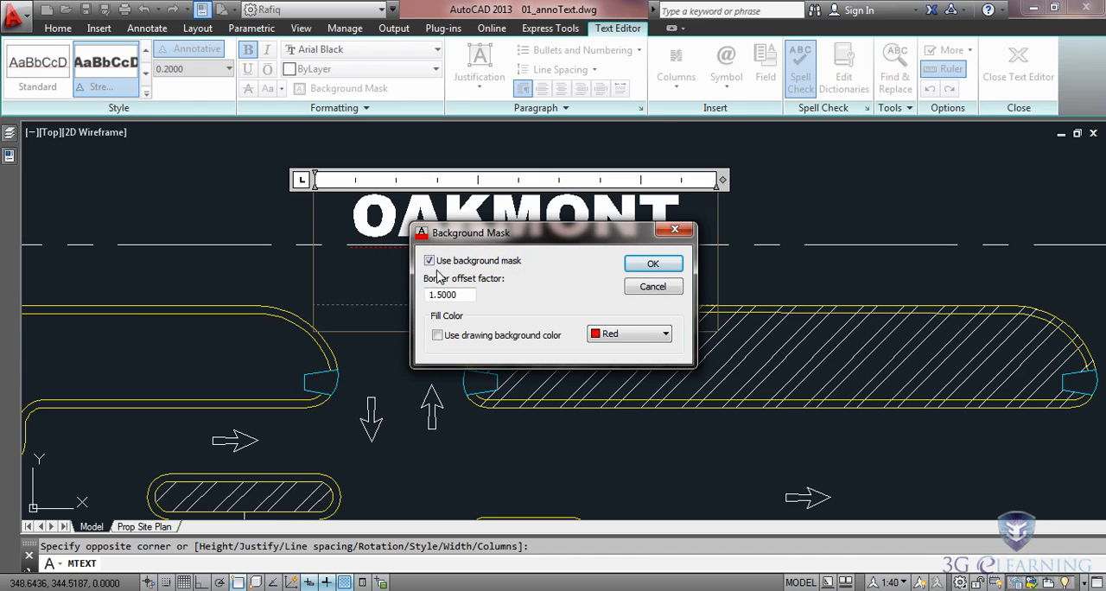
left_click(437, 336)
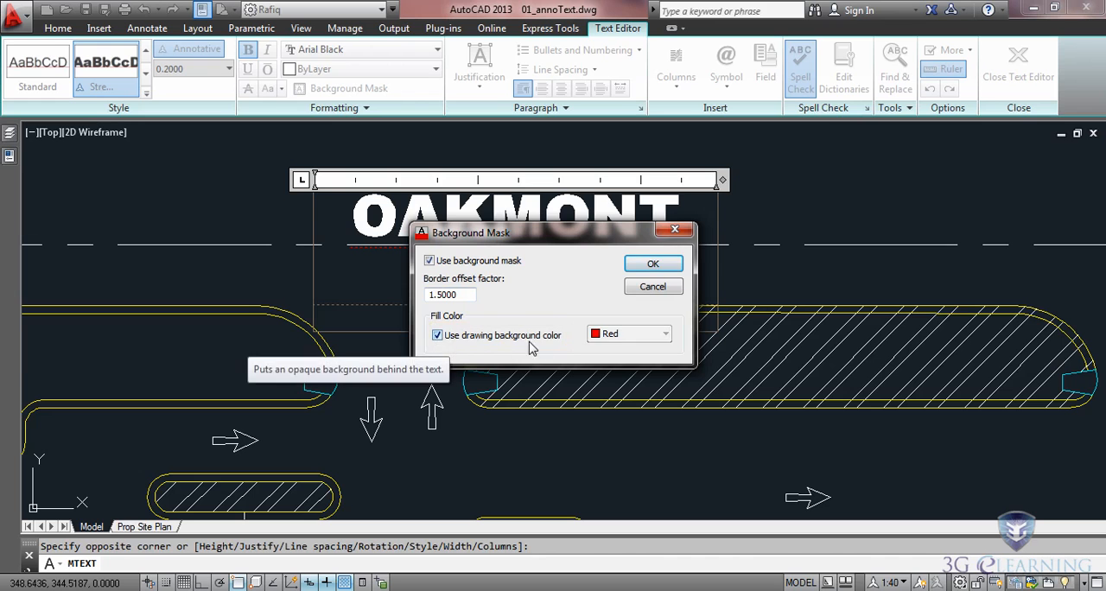
left_click(652, 264)
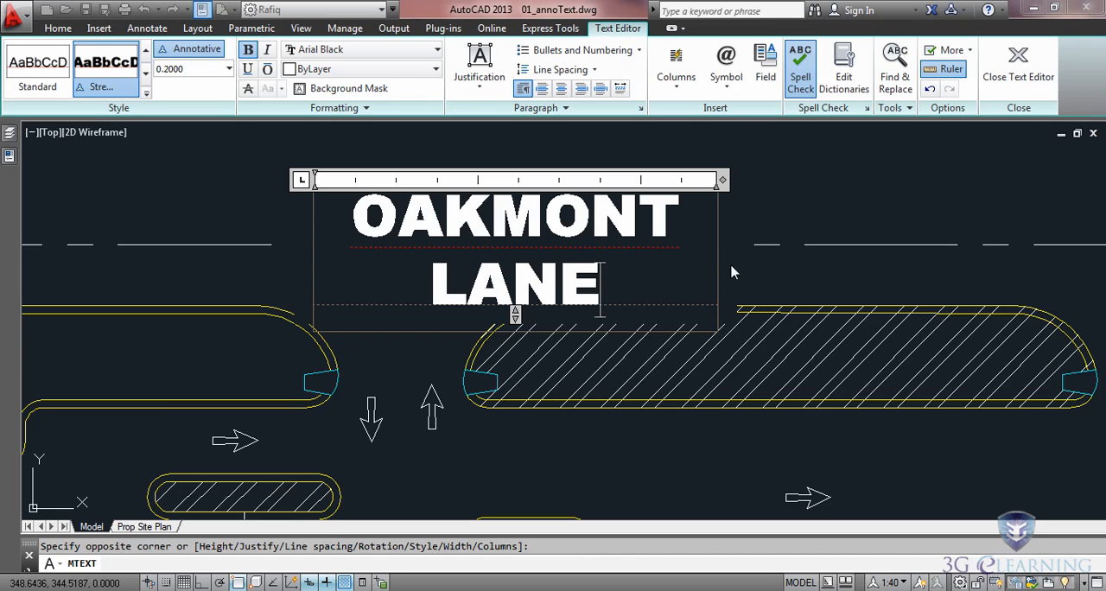
left_click(802, 218)
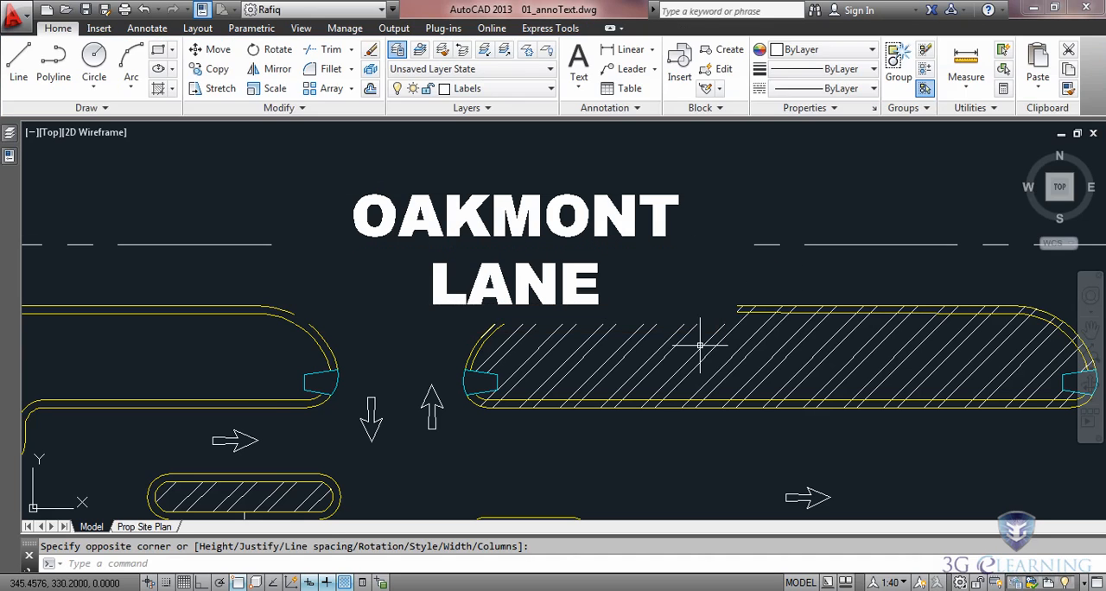
Step: Check the street label on the Prop Site Plan layout
left_click(142, 528)
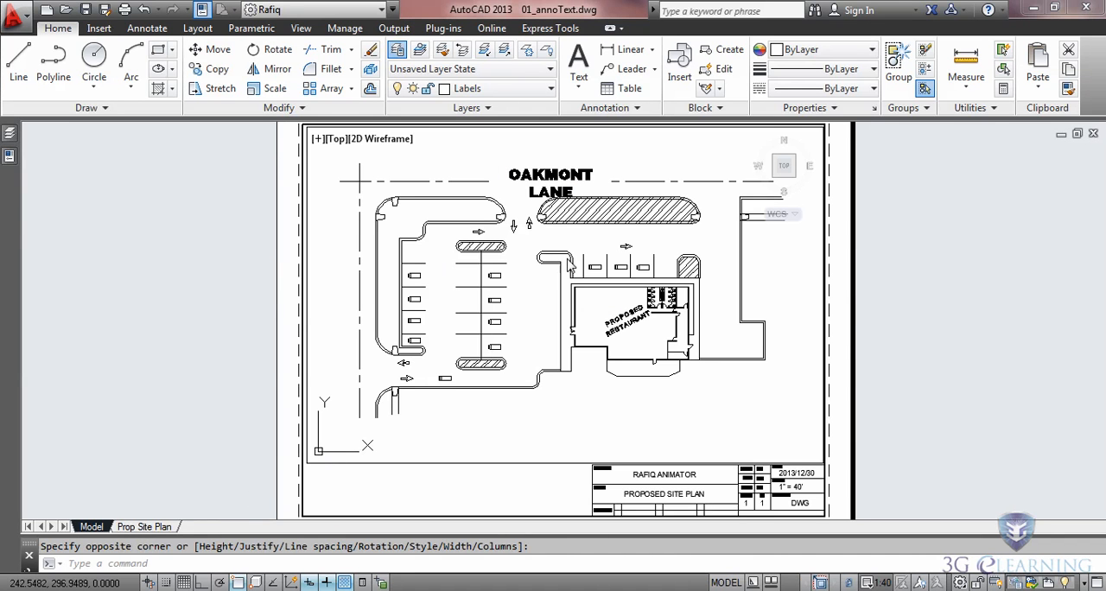
middle_click_drag(661, 169, 661, 248)
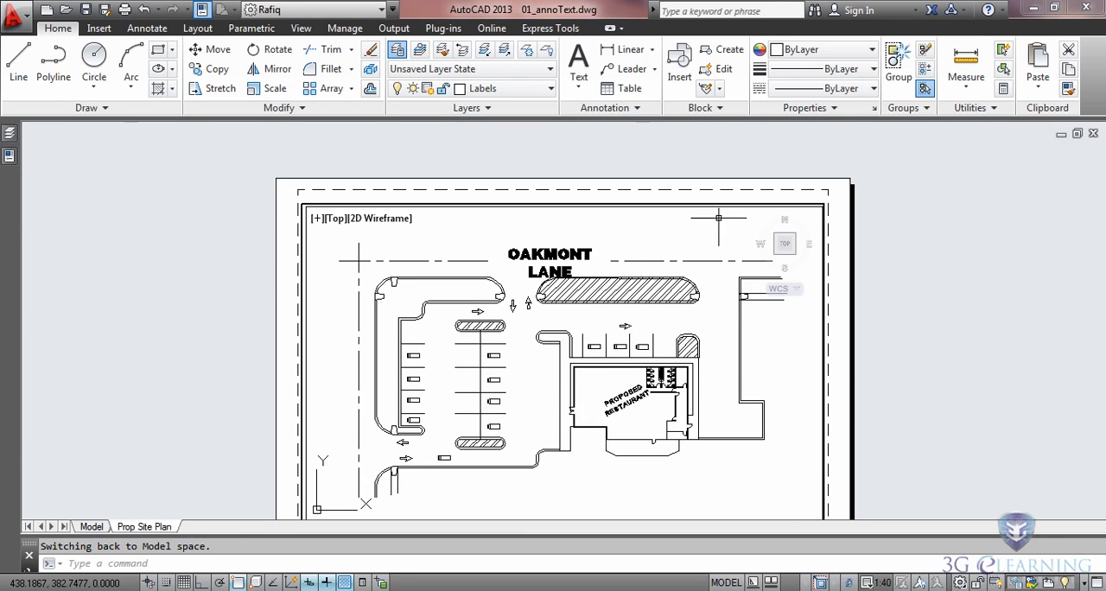